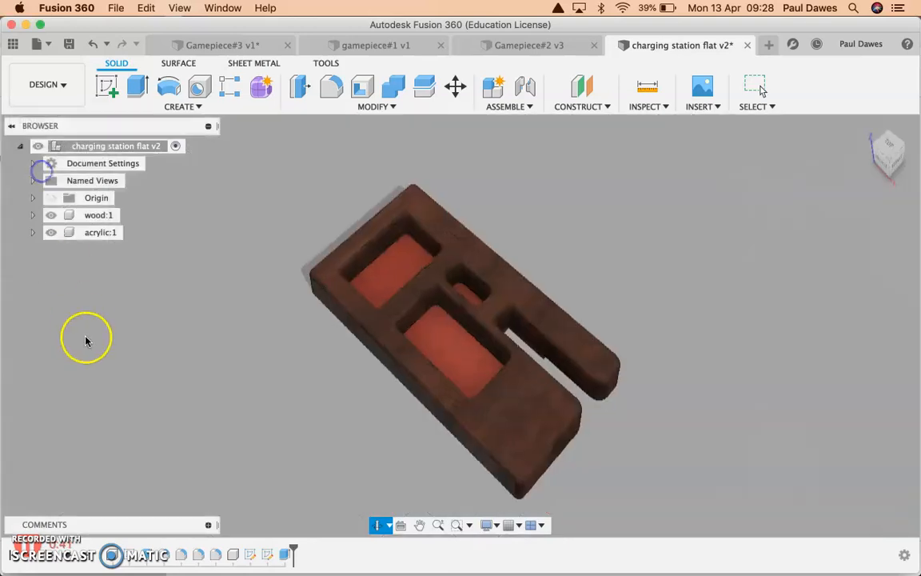
Examine the finished charging station model from another angle and return from the Render workspace to the Design workspace
left_click(389, 438)
mouse_move(407, 353)
left_mouse_down()
mouse_move(424, 273)
mouse_move(406, 370)
left_mouse_up()
left_click(56, 85)
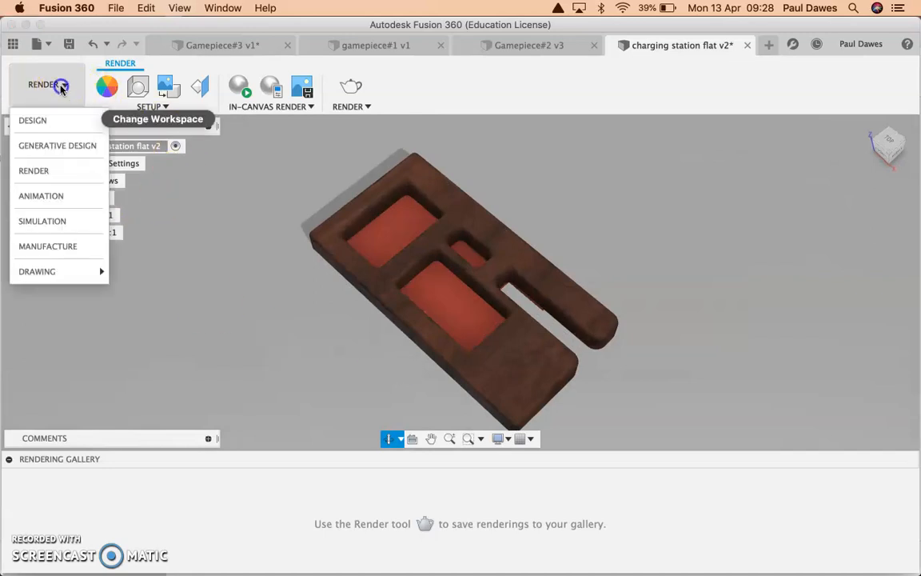
left_click(28, 121)
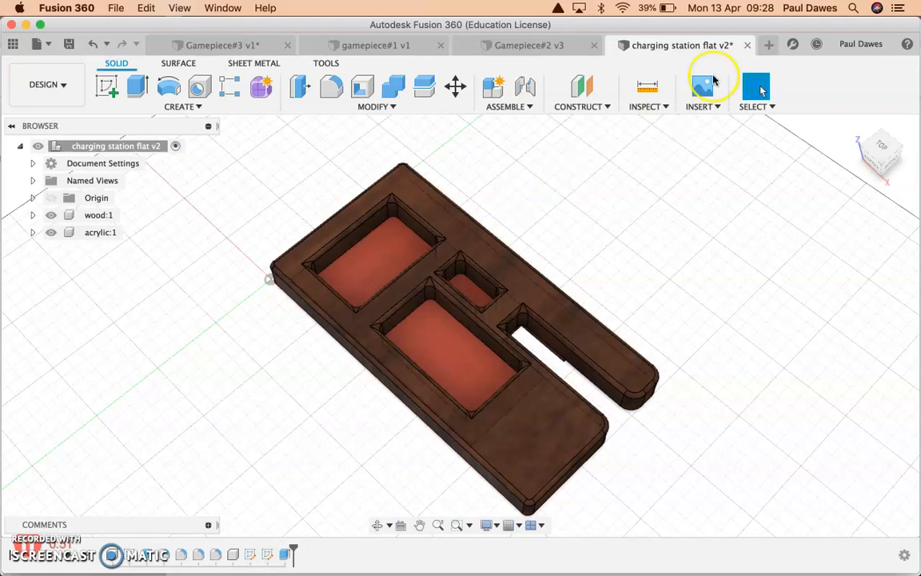
Create a new empty design and look at its save options without saving it
left_click(770, 45)
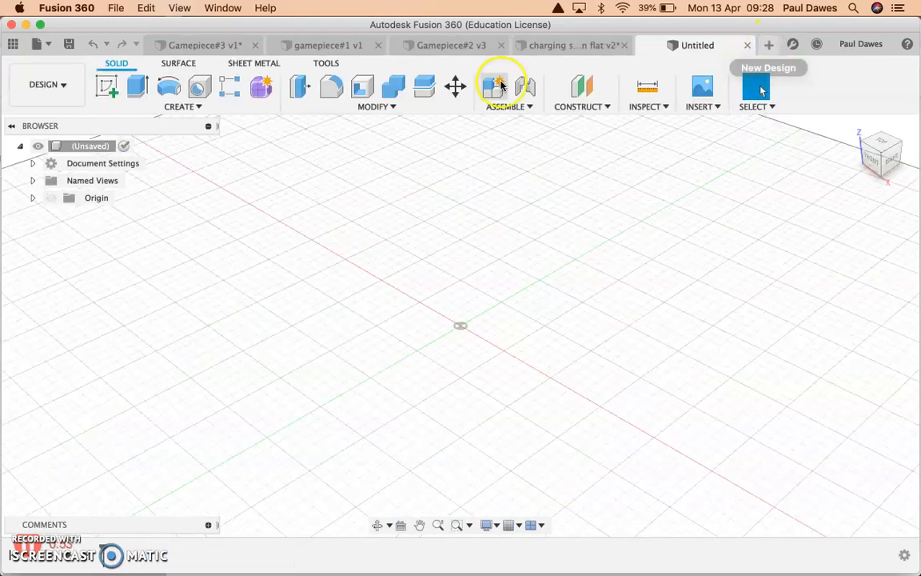
left_click(68, 46)
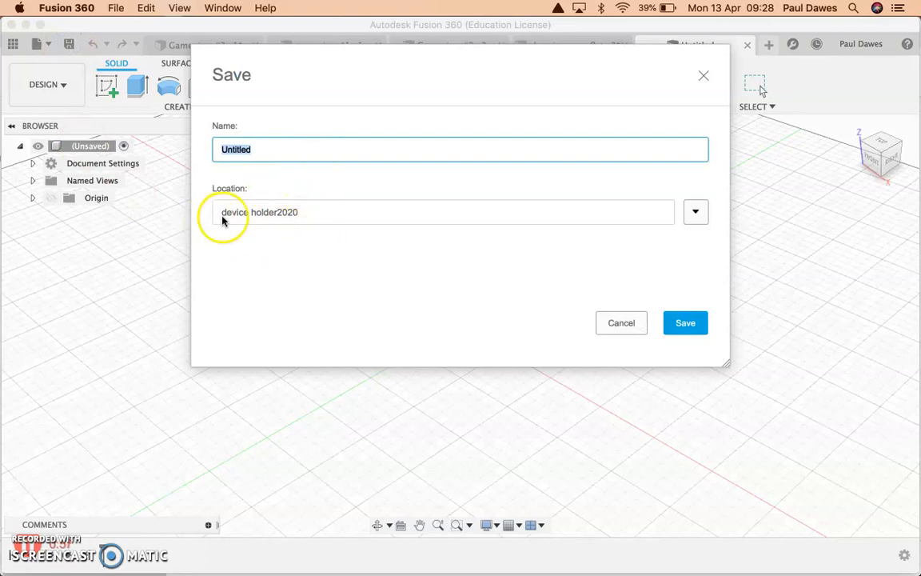
left_click(620, 327)
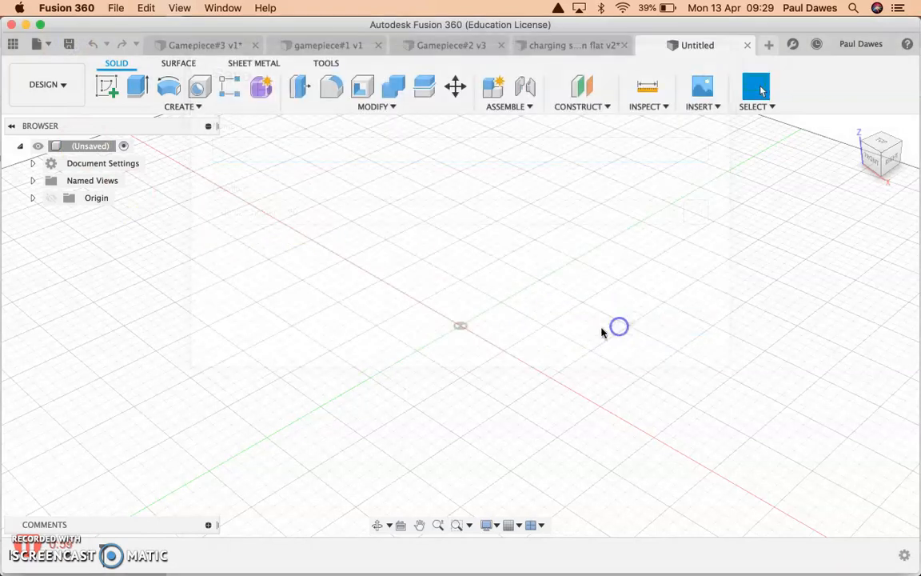
Create an empty component named wood in the new design
left_click(180, 108)
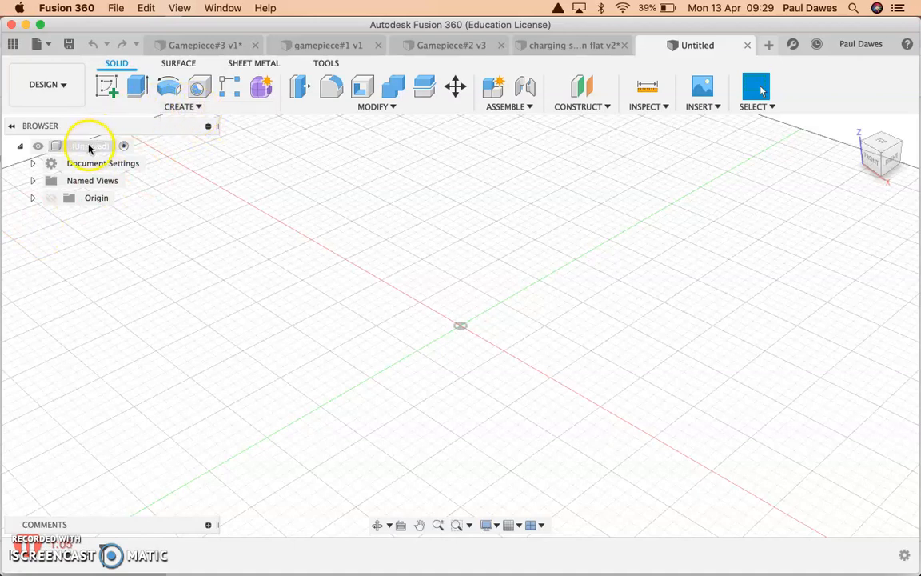
left_click(174, 107)
left_click(152, 124)
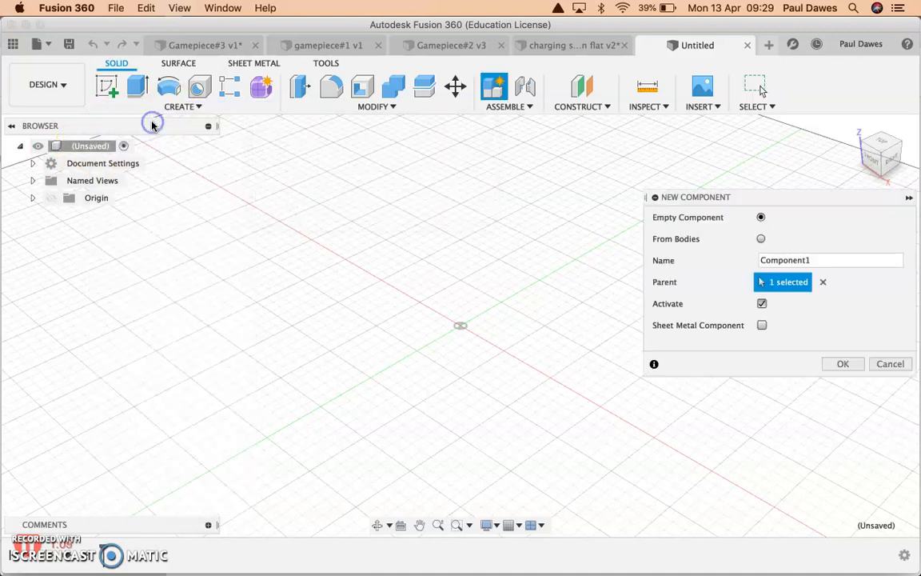
left_click(784, 261)
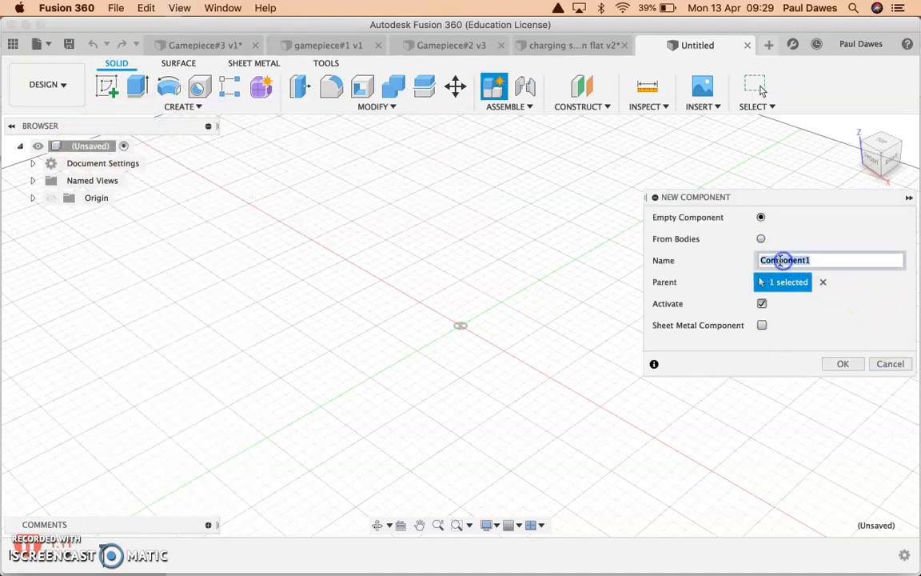
type("wood")
key("Return")
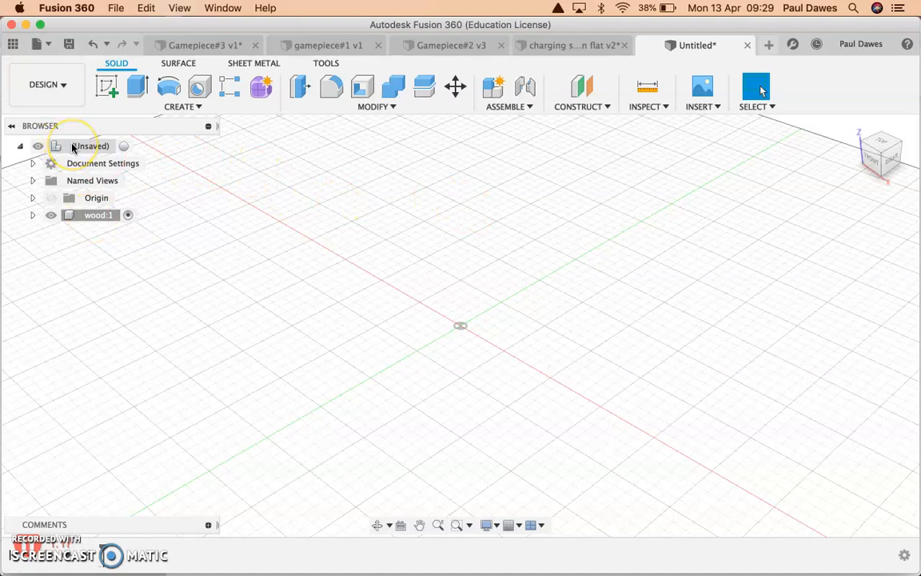
Create a second empty component named acrylic under the top-level design, alongside wood
left_click(184, 104)
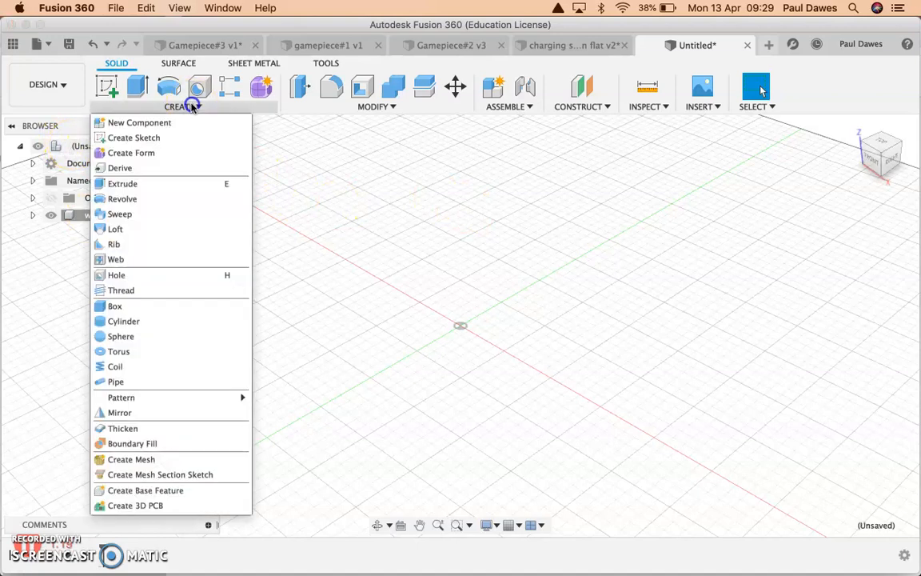
left_click(147, 125)
double_click(798, 260)
type("acrylic")
key("Return")
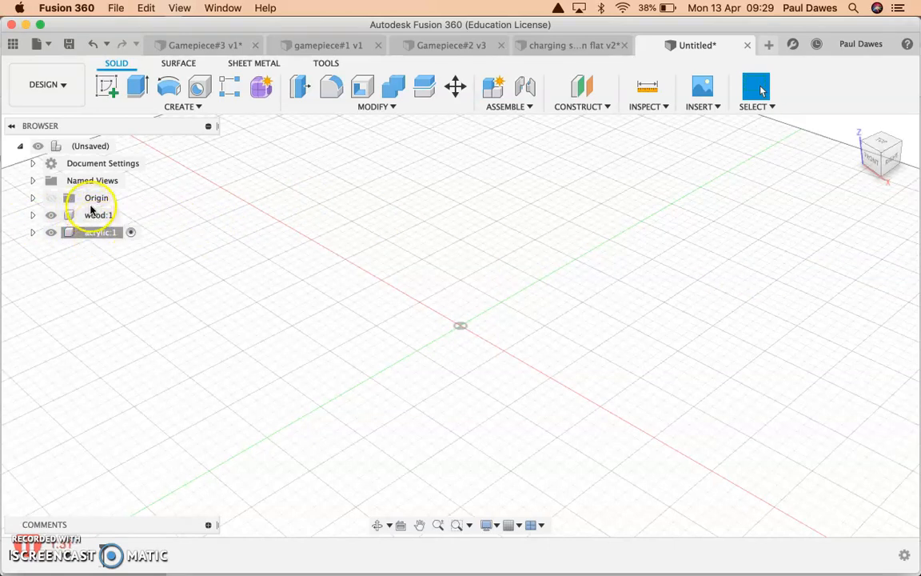
Create a trial component named mistake nested inside the acrylic component, and delete it
left_click(112, 234)
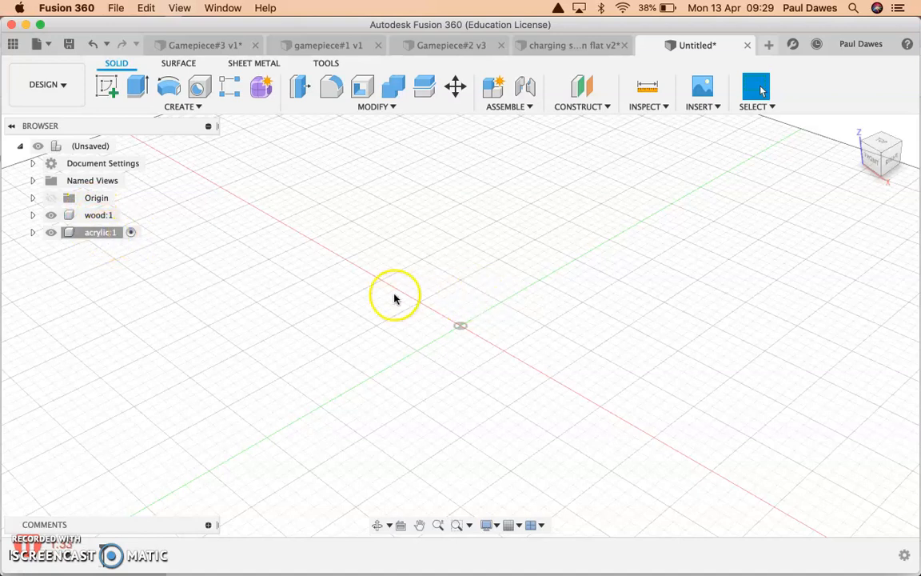
left_click(182, 106)
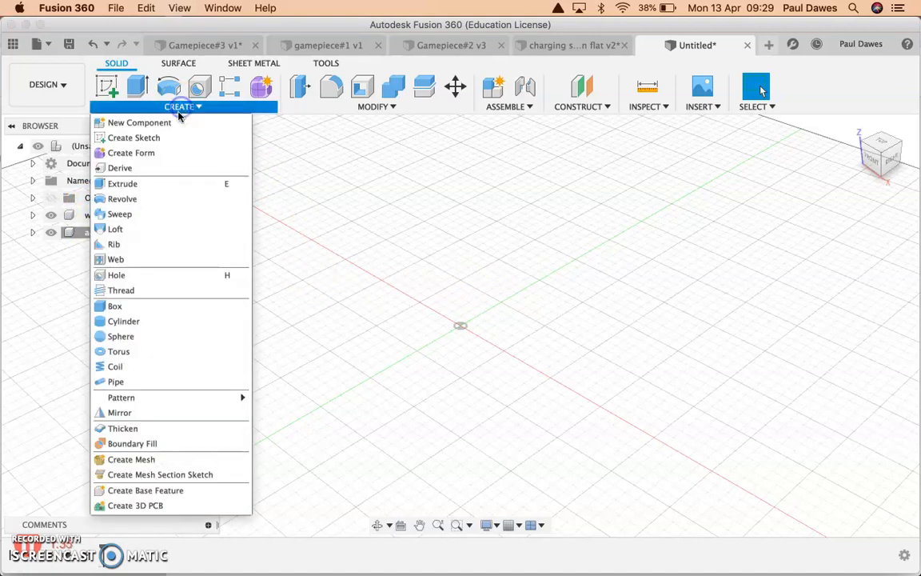
left_click(163, 124)
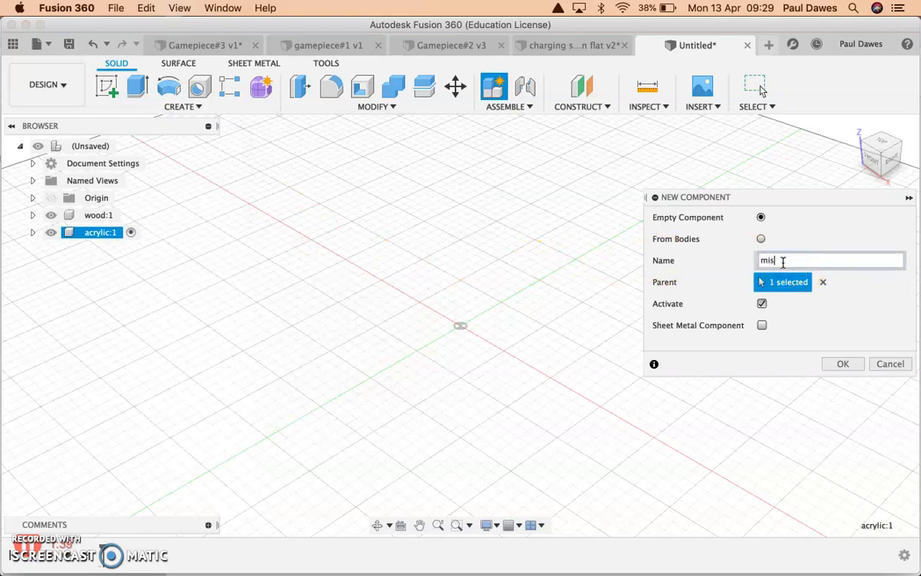
key("Return")
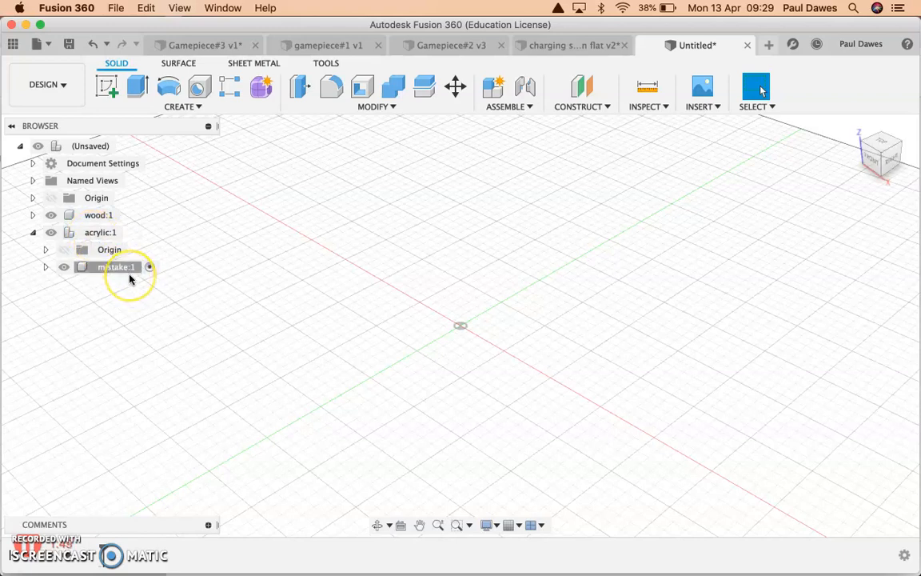
left_click(102, 267)
key("Delete")
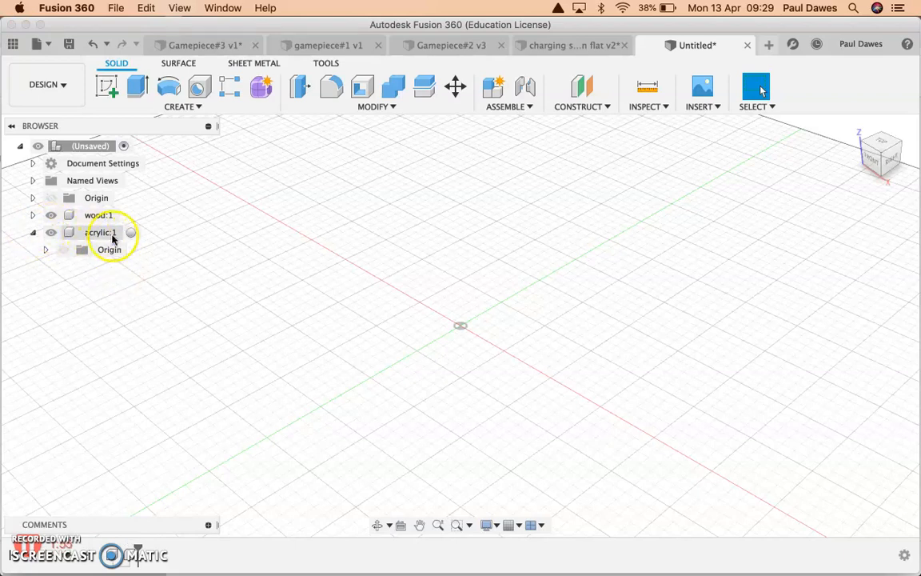
Activate the wood component so that new geometry is created inside it
left_click(116, 232)
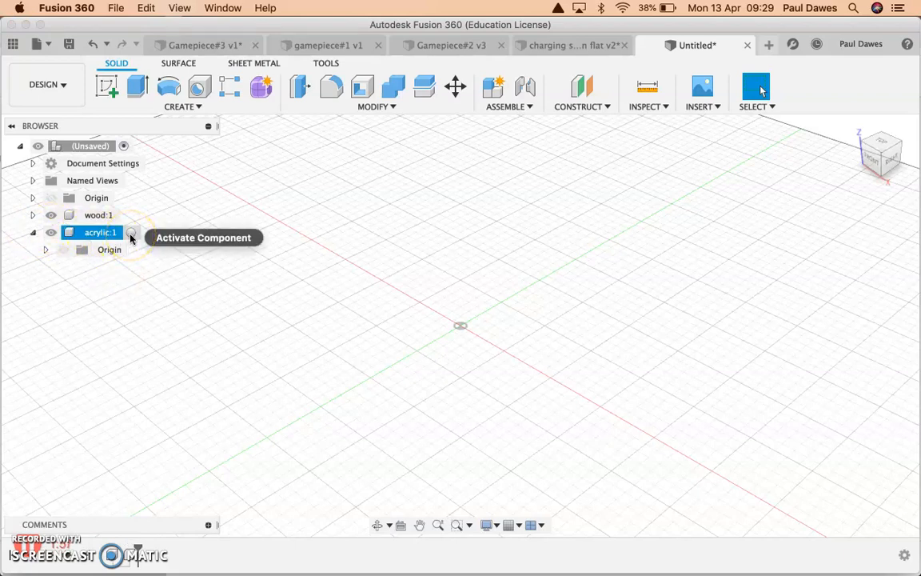
left_click(103, 215)
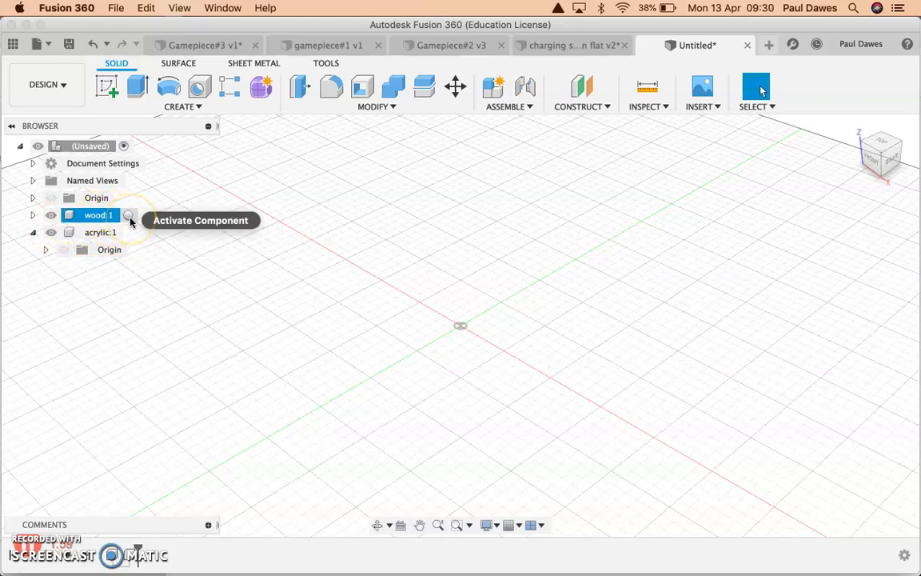
left_click(128, 217)
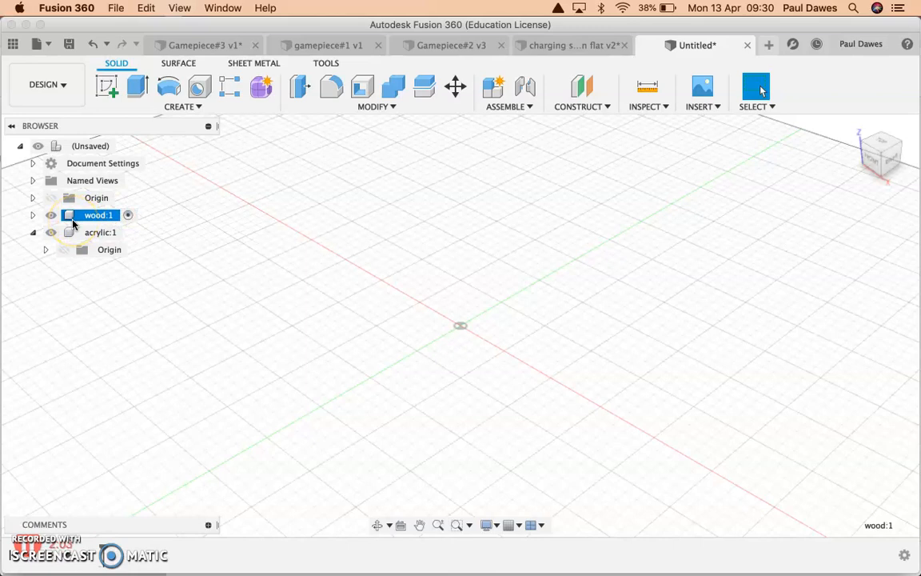
left_click(54, 236, "shift")
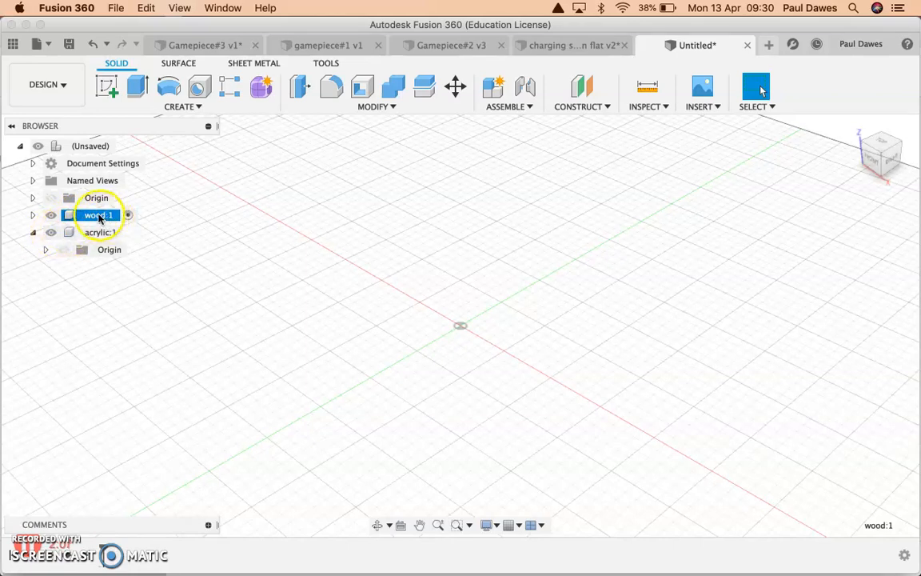
left_click(127, 214)
Start a sketch in the wood component on the horizontal XY plane
left_click(182, 107)
left_click(174, 137)
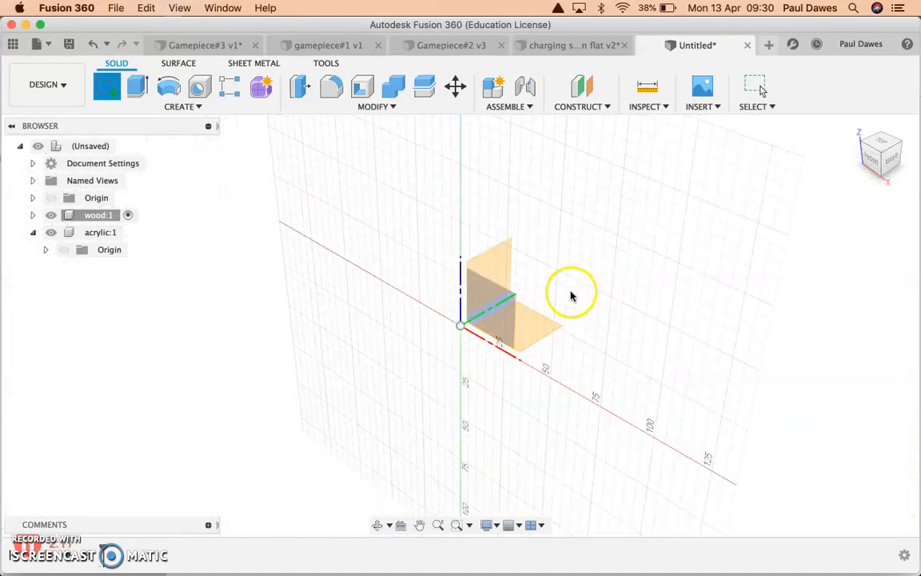
left_click(536, 335)
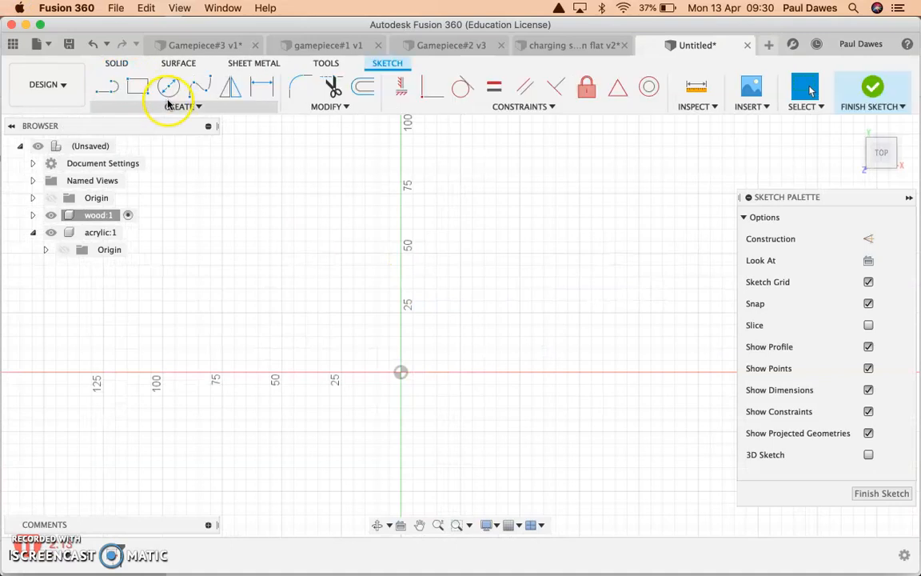
Sketch a center rectangle on the origin, 250 mm wide and 150 mm high
left_click(171, 107)
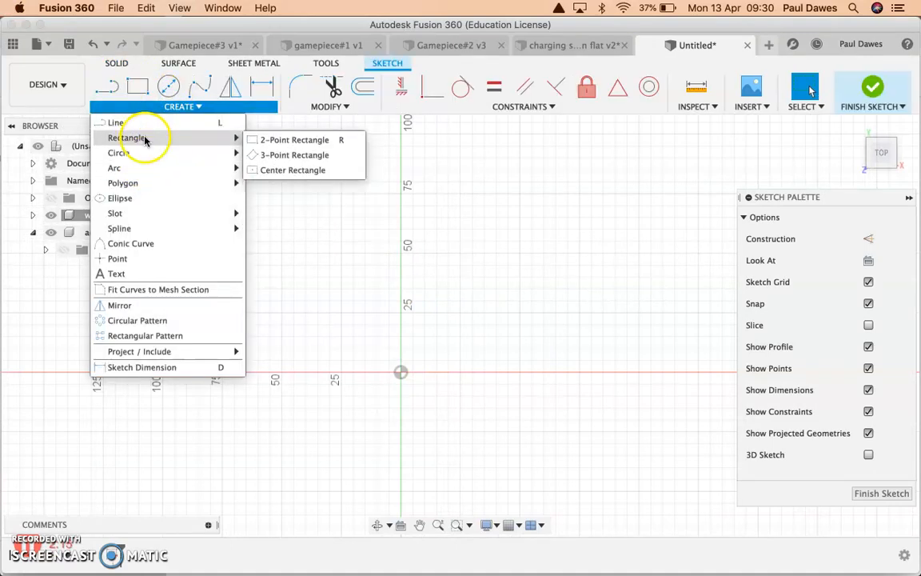
left_click(279, 169)
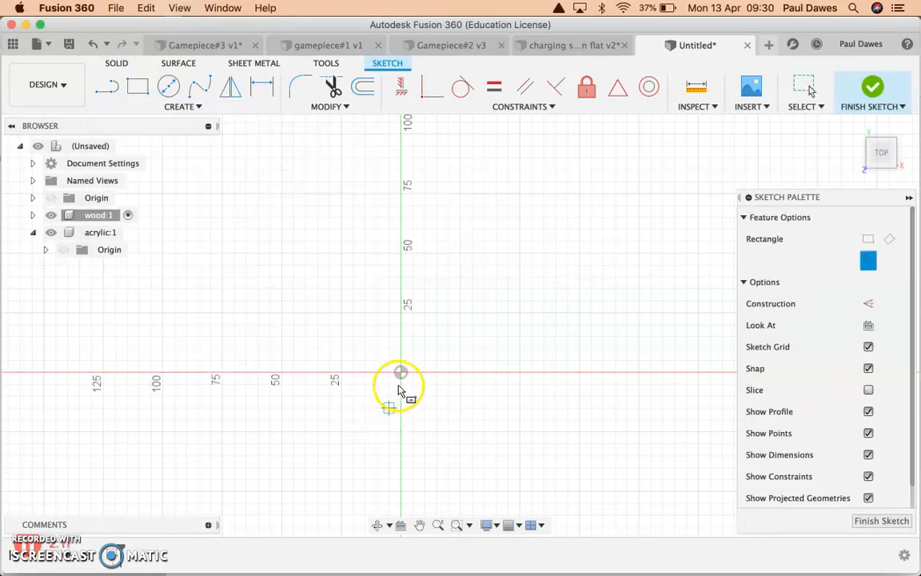
left_click(403, 372)
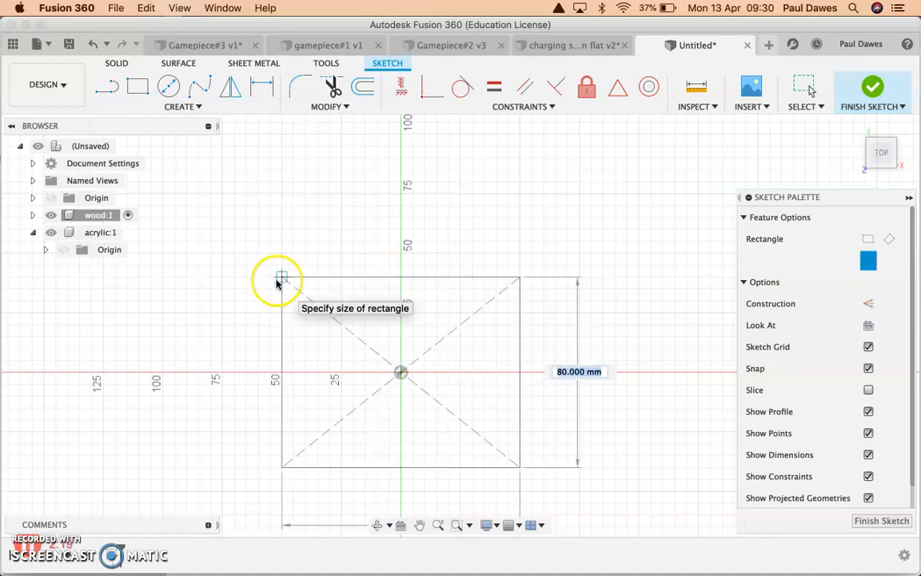
scroll(295, 314, "down", 2)
scroll(295, 313, "down", 2)
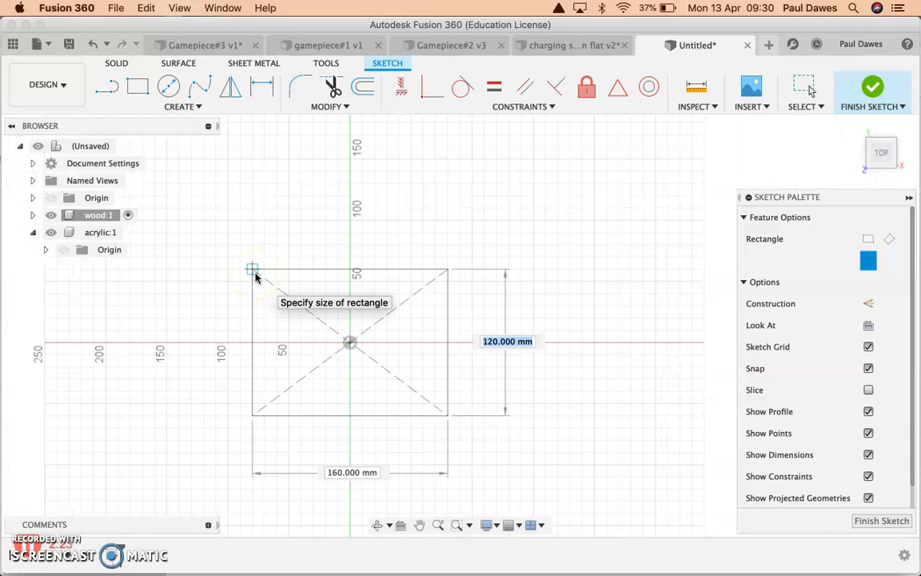
type("0")
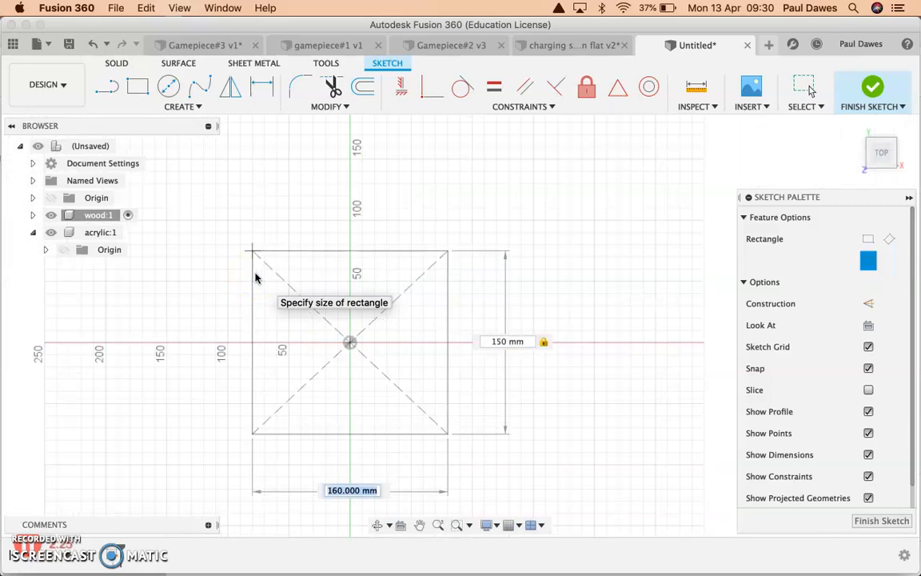
type("25")
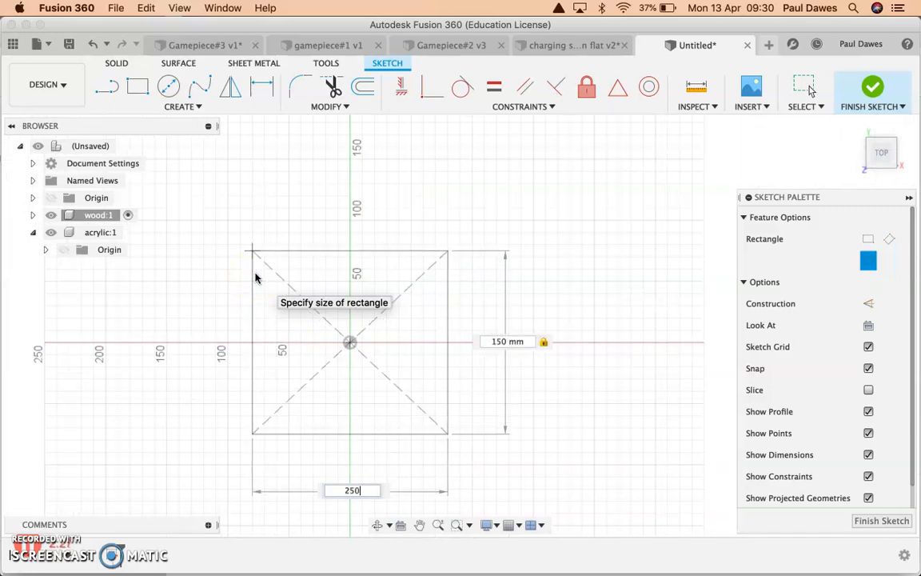
type("0")
key("Return")
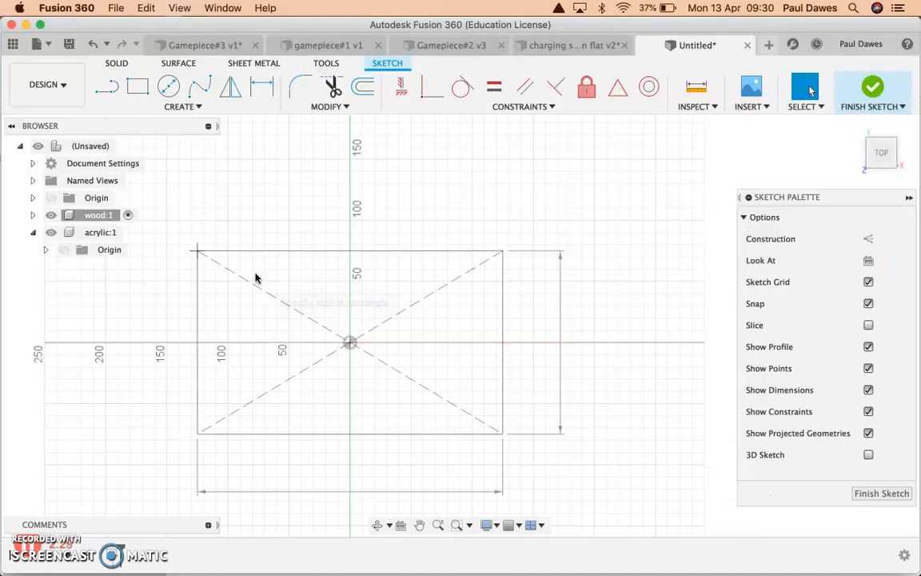
Sketch a two-point rectangle about 60 mm wide and 110 mm high inside the outline, near its left edge
left_click(128, 88)
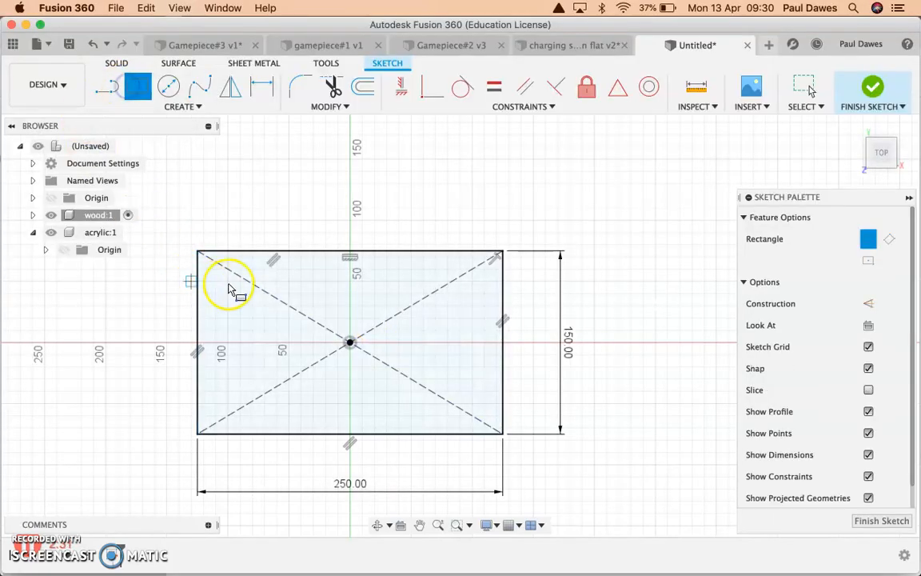
left_click(216, 268)
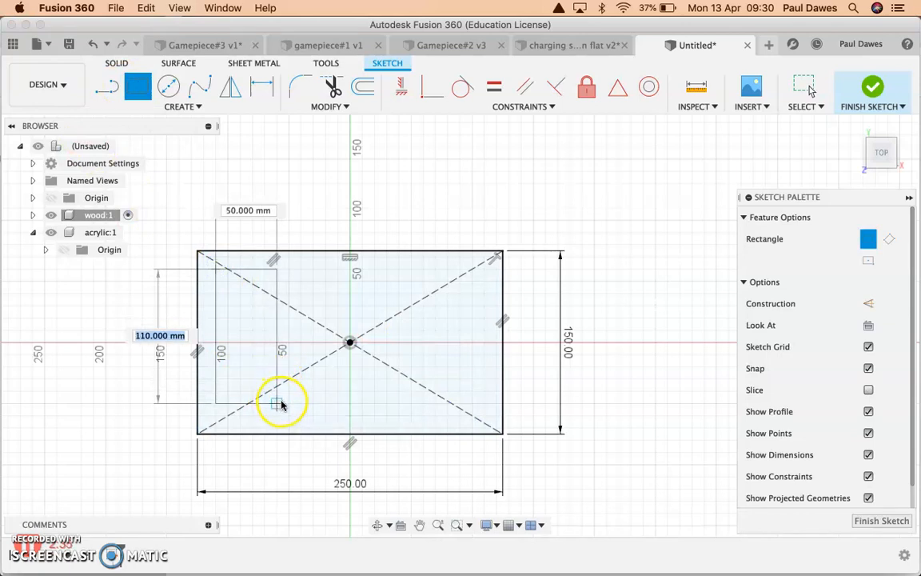
left_click(288, 403)
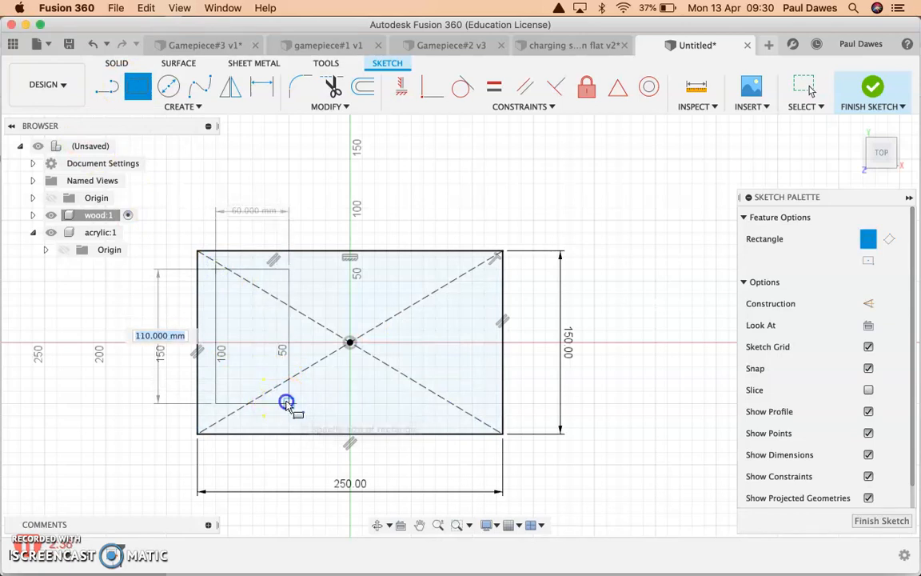
left_click(398, 282)
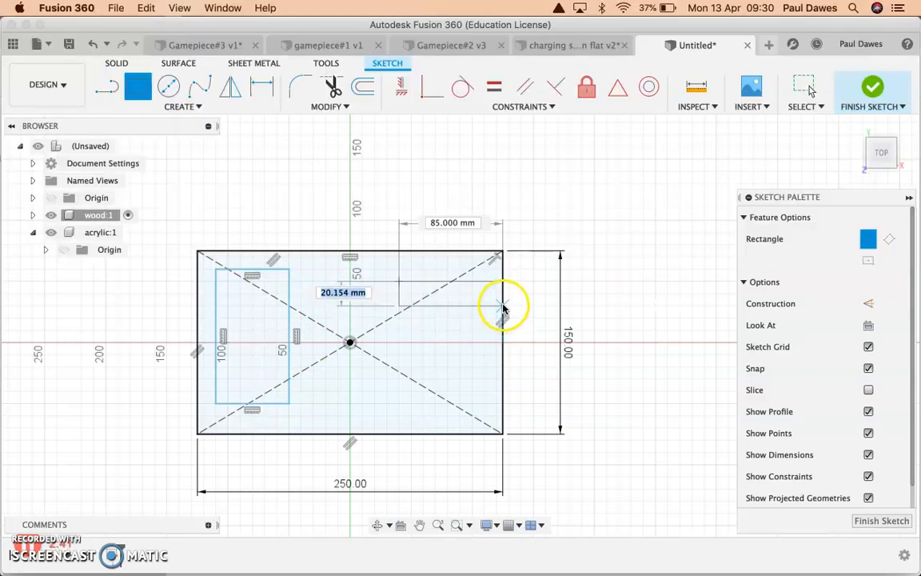
scroll(504, 313, "up", 3)
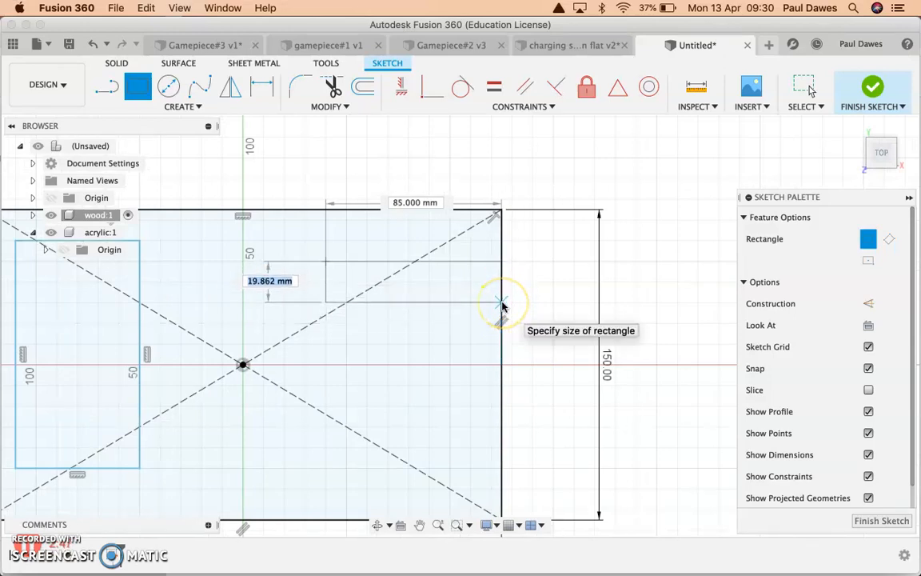
key("Escape")
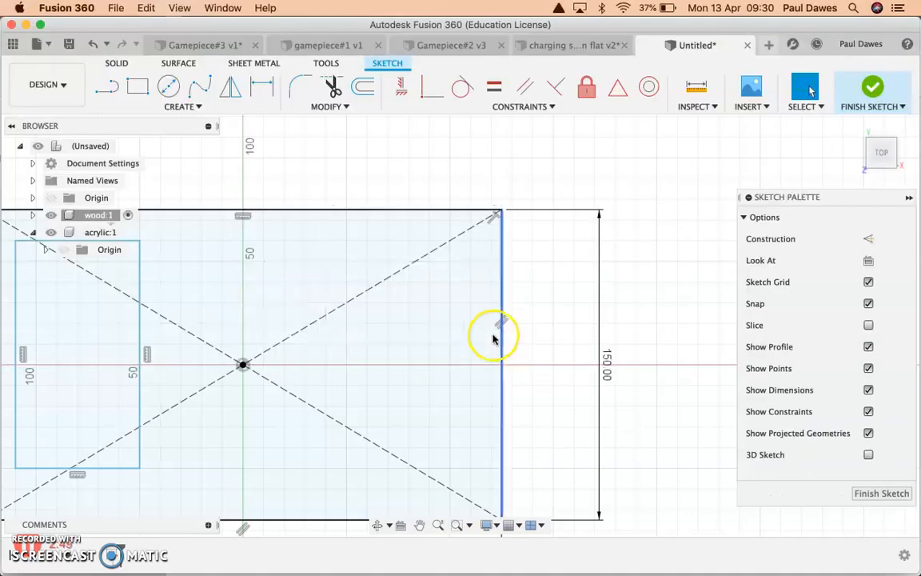
Sketch a two-point rectangle about 75 mm wide and 30 mm high, running inward from the upper part of the outline's right edge
left_click(515, 525)
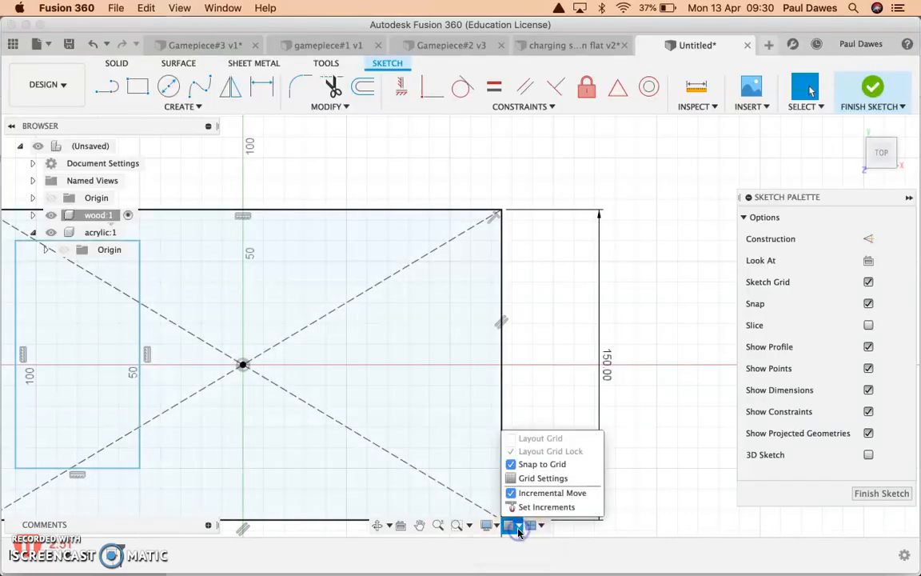
left_click(424, 368)
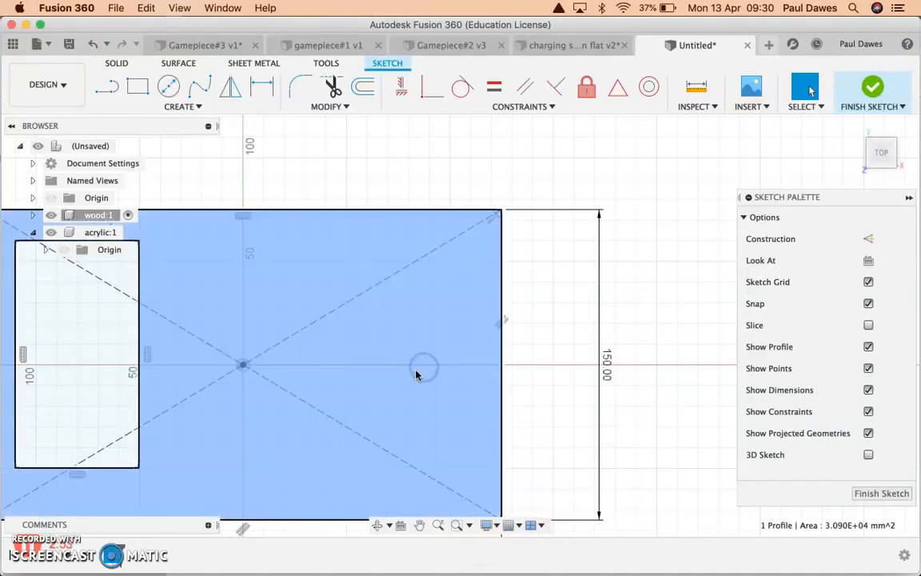
left_click(136, 85)
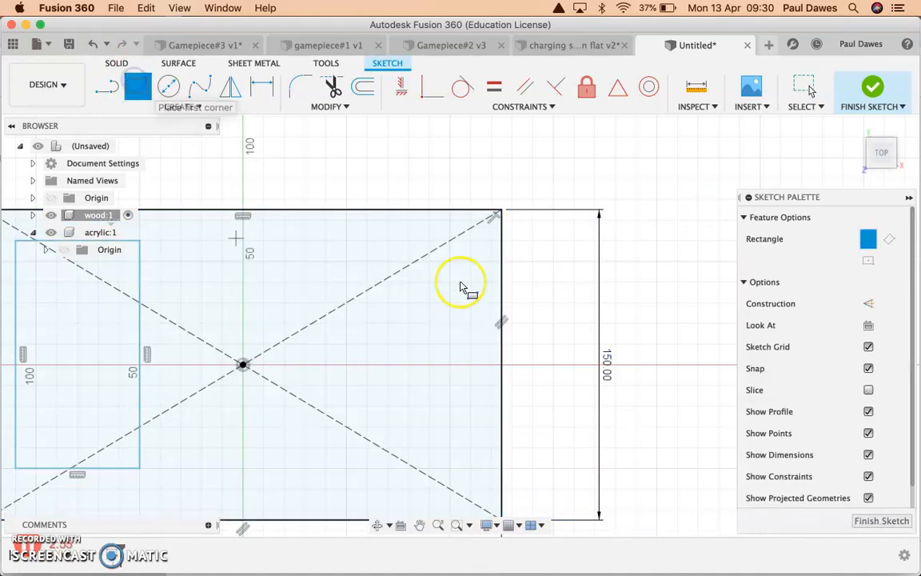
left_click(501, 261)
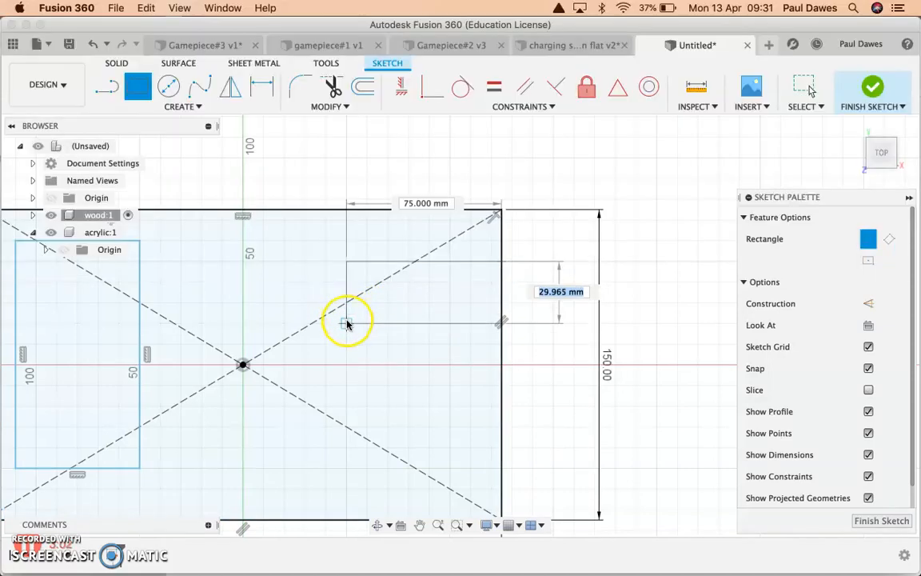
left_click(347, 323)
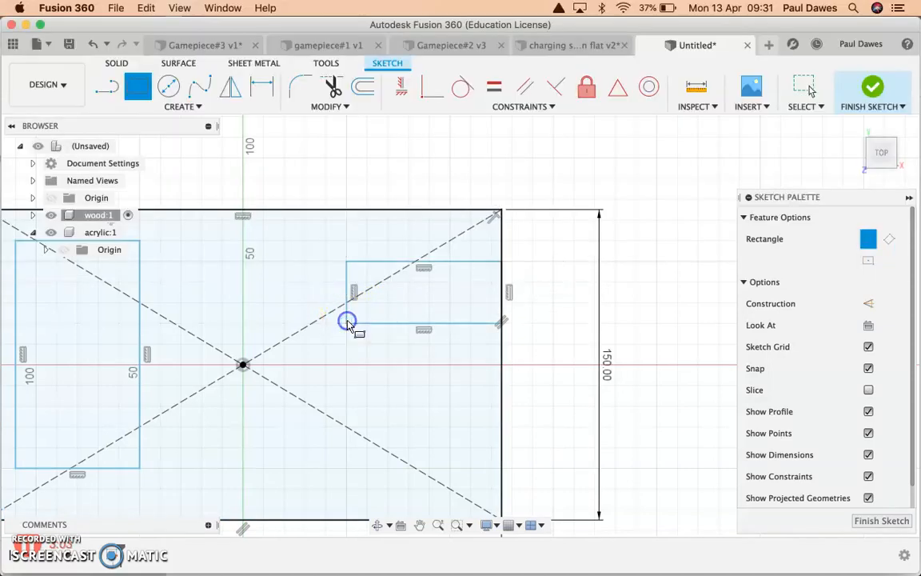
Sketch two stacked rectangles beside the tall cutout: about 80 by 50 mm above the origin and about 120 by 50 mm below it
left_click(161, 243)
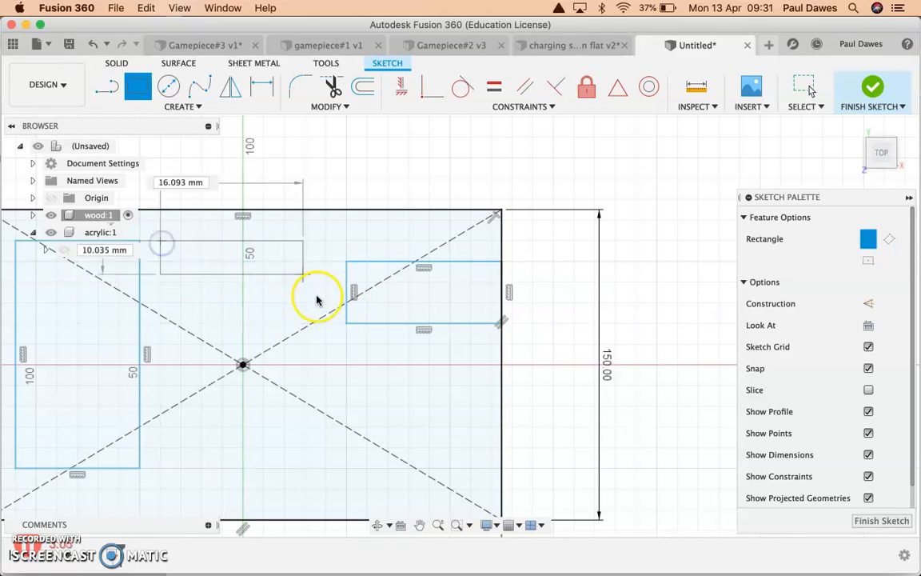
left_click(326, 344)
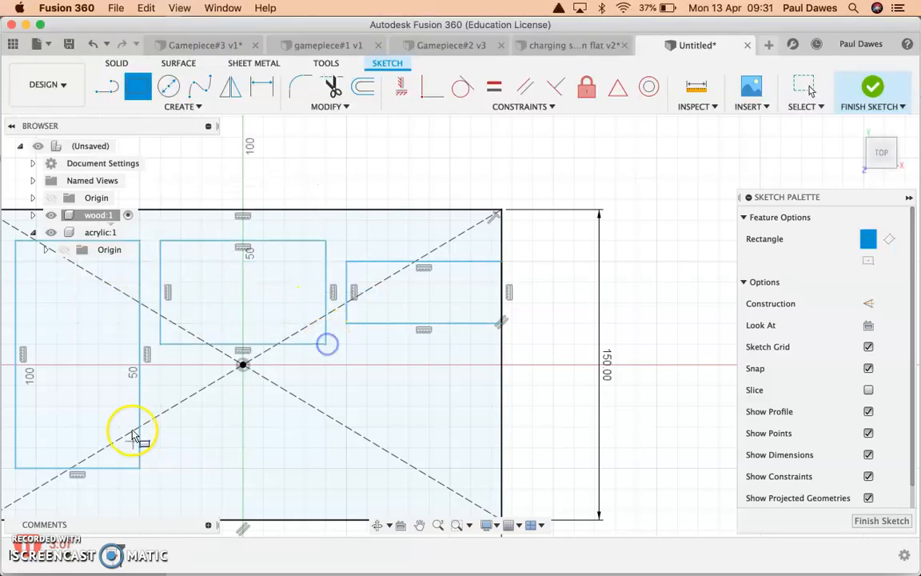
left_click(160, 366)
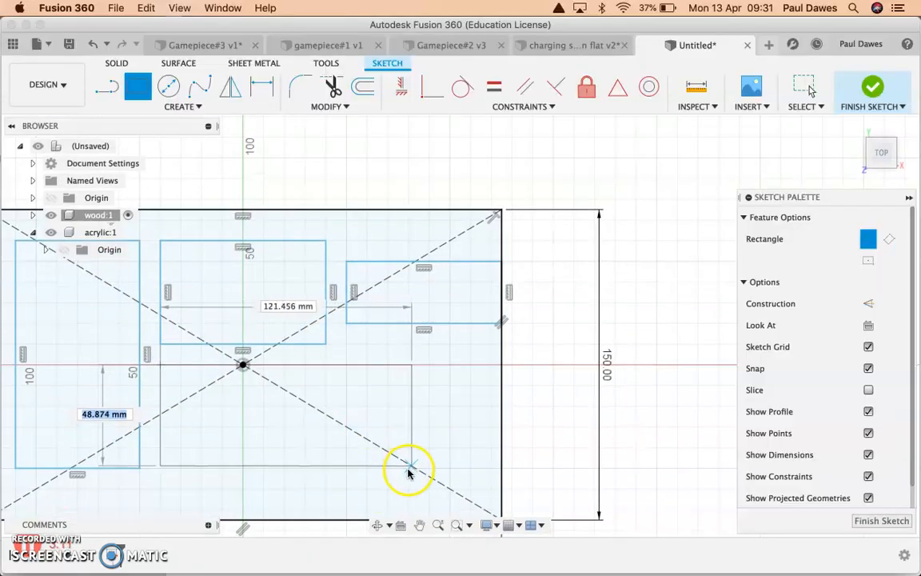
left_click(406, 470)
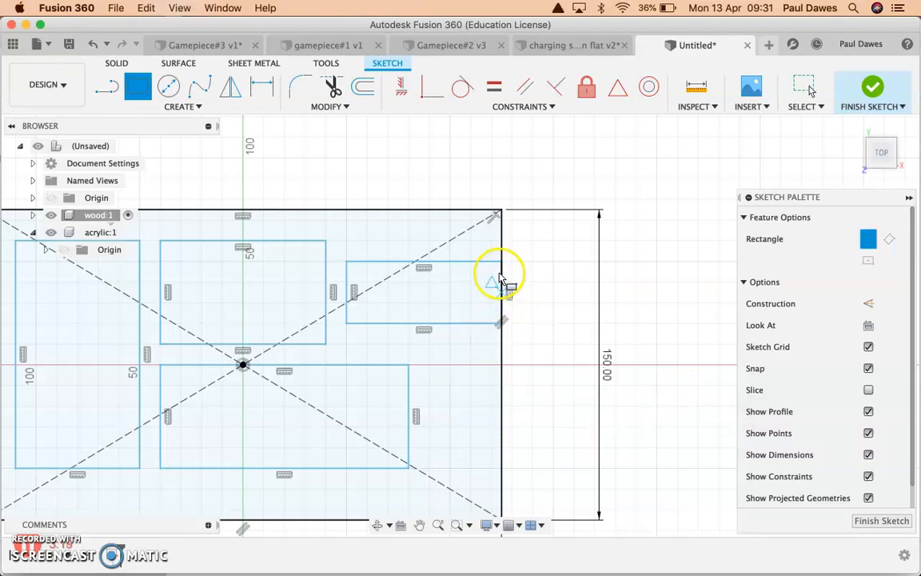
Trim both overlapping line segments where the 75 mm rectangle meets the outline's right edge, leaving an open slot
key("t")
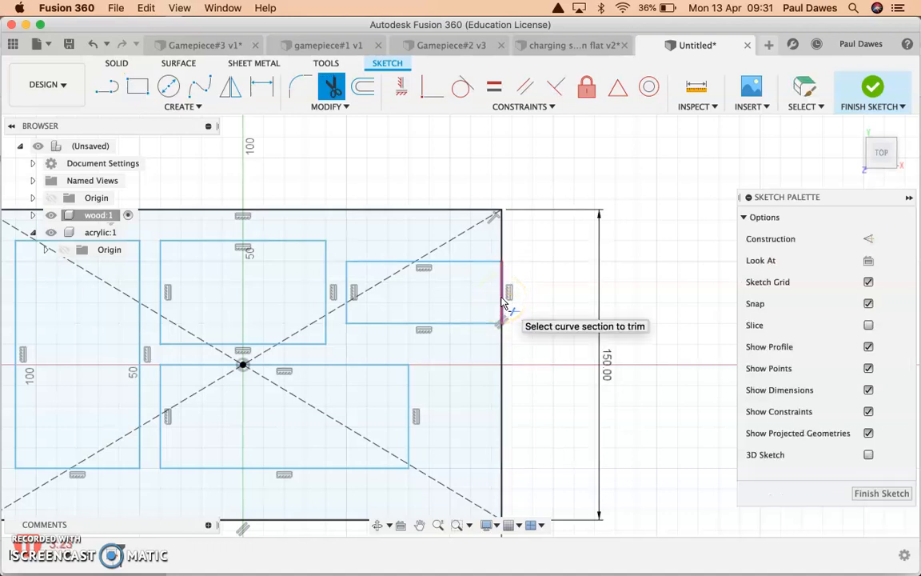
left_click(504, 308)
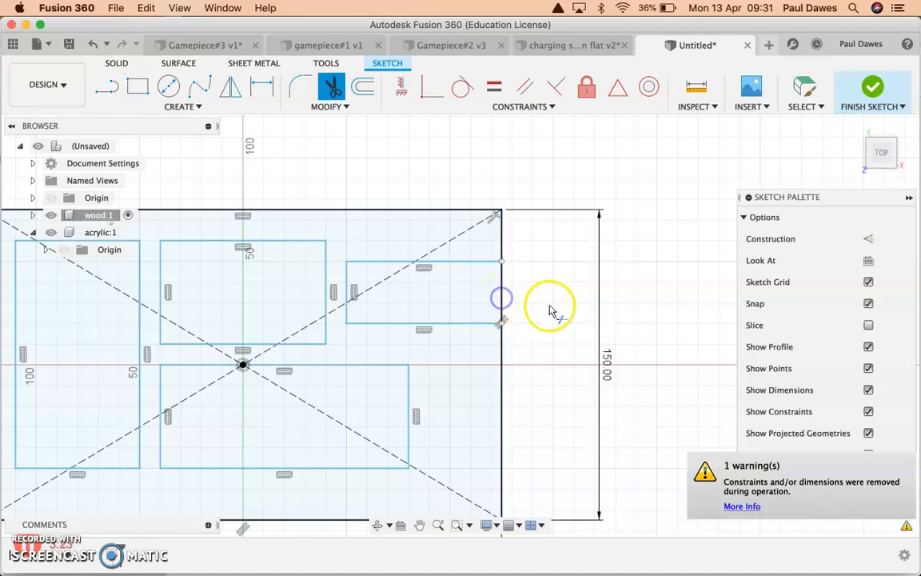
left_click(504, 299)
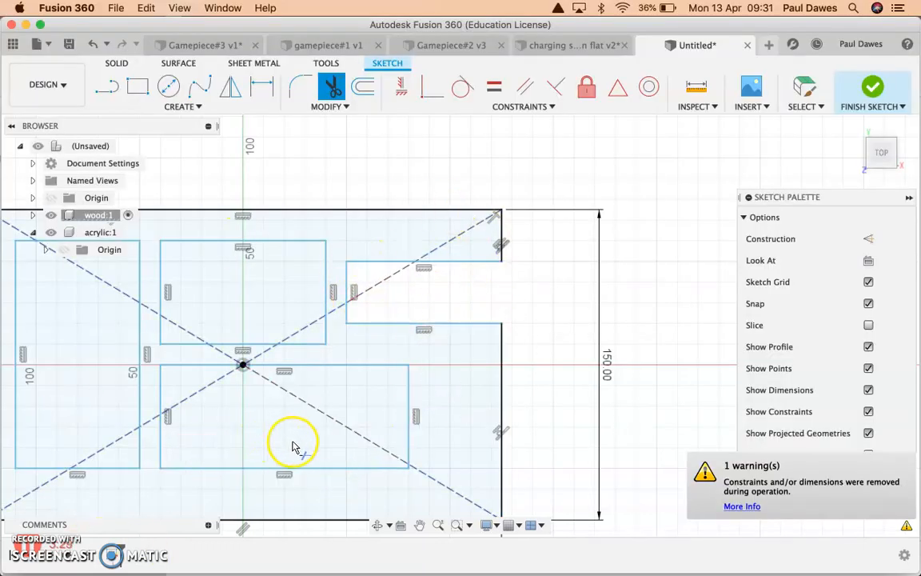
Fillet the two left corners of the outer outline with a 20 mm radius
scroll(341, 448, "down", 2)
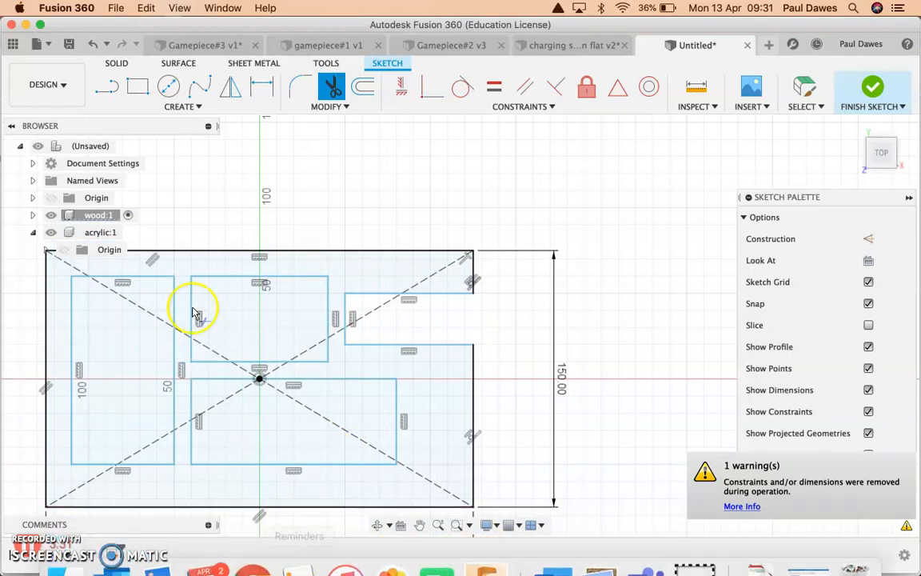
left_click(294, 86)
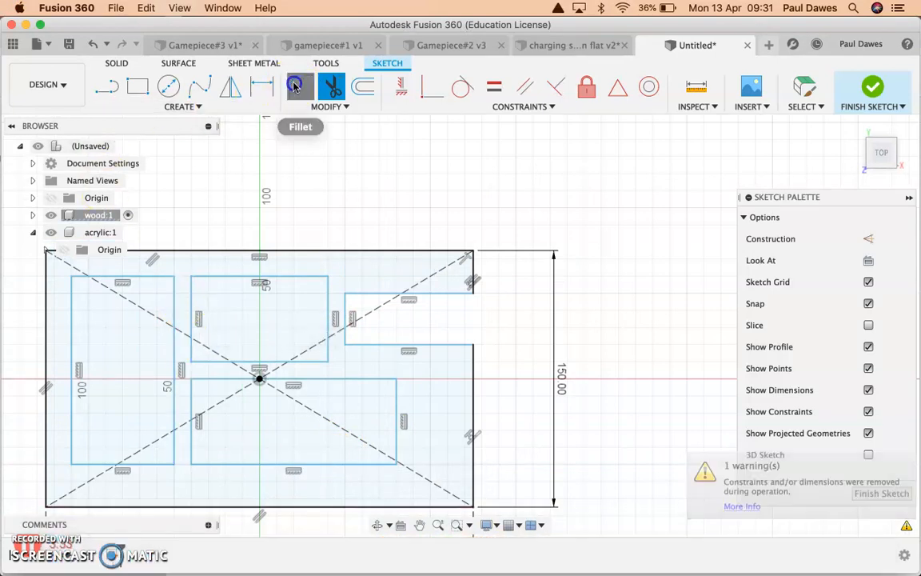
left_click(46, 283)
left_click(152, 251)
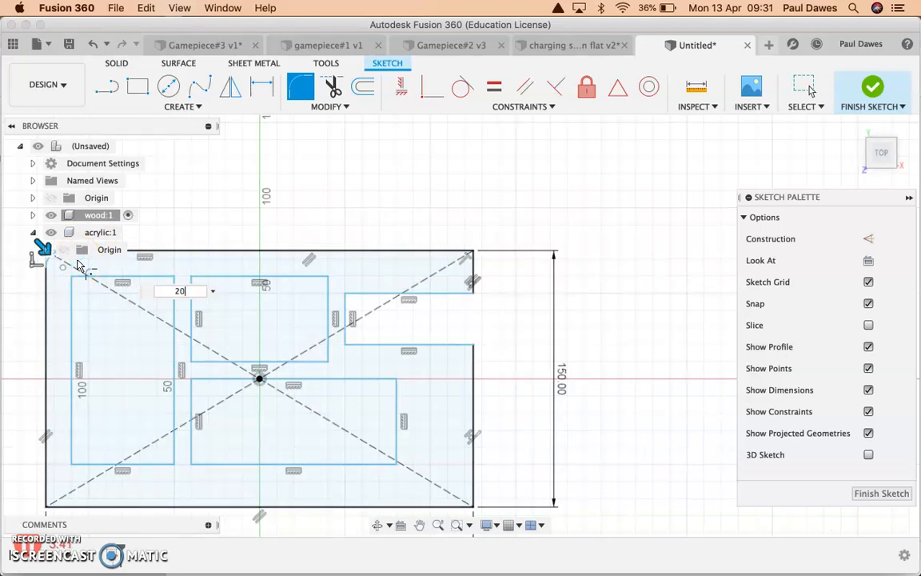
key("Return")
left_click(378, 221)
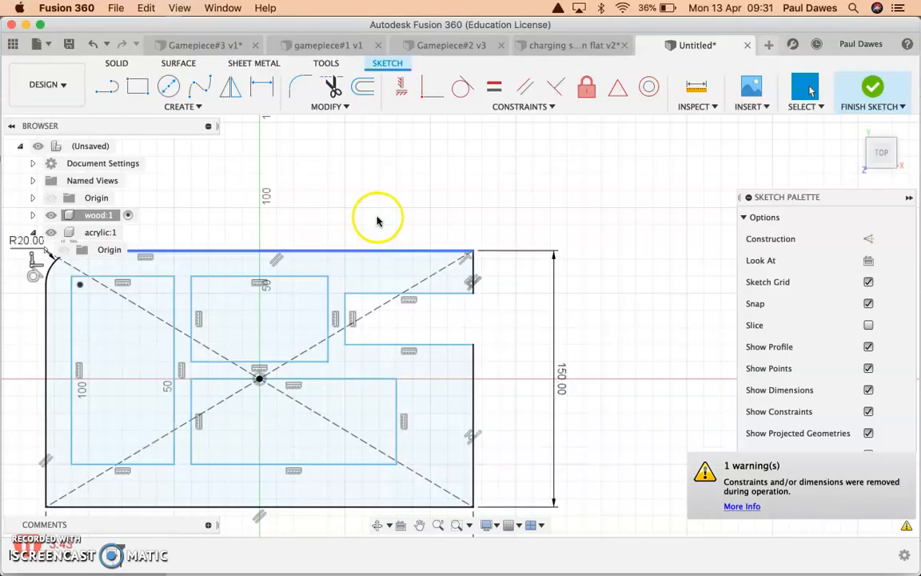
right_click(391, 206)
left_click(392, 170)
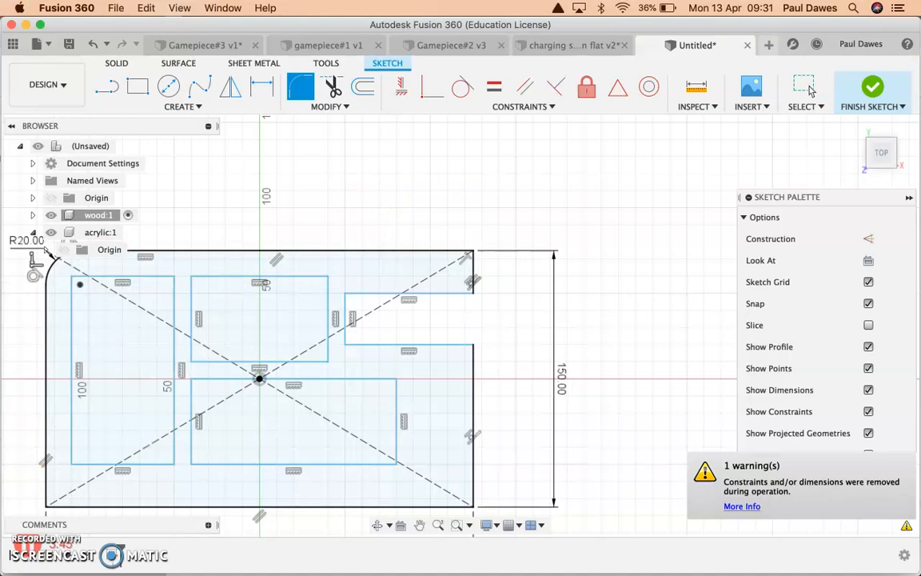
left_click(45, 488)
left_click(84, 511)
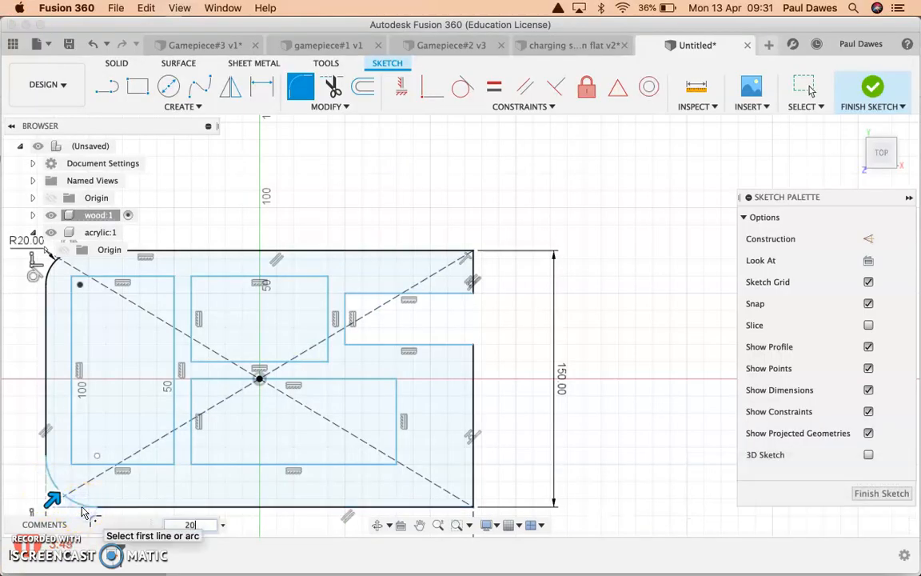
key("Return")
Fillet the outline's lower right corner and the lower corner of the slot opening with a 20 mm radius
right_click(499, 464)
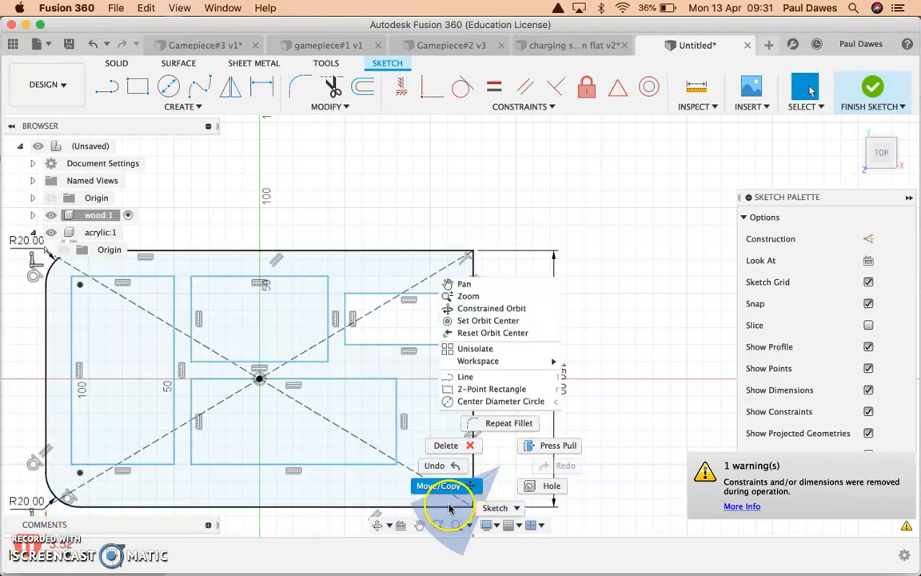
left_click(496, 423)
left_click(460, 504)
key("Return")
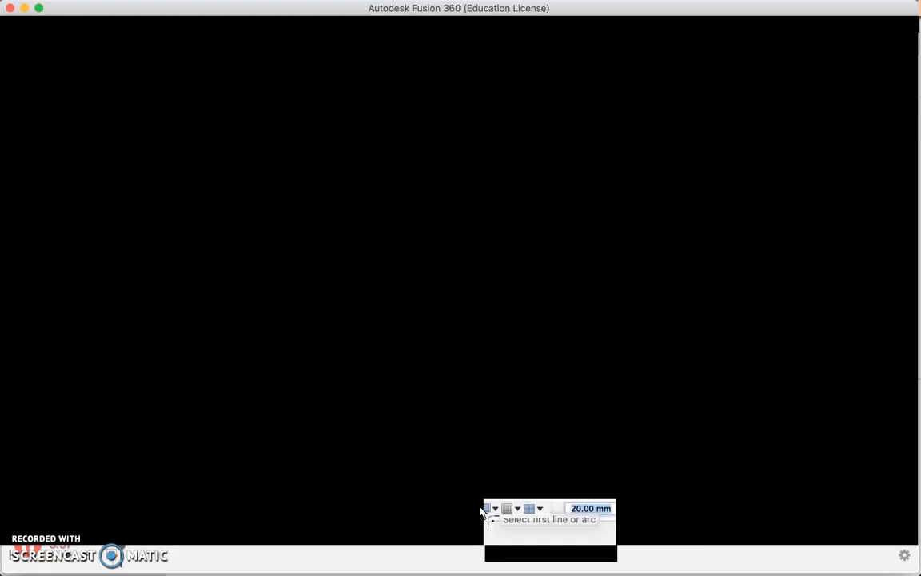
right_click(509, 354)
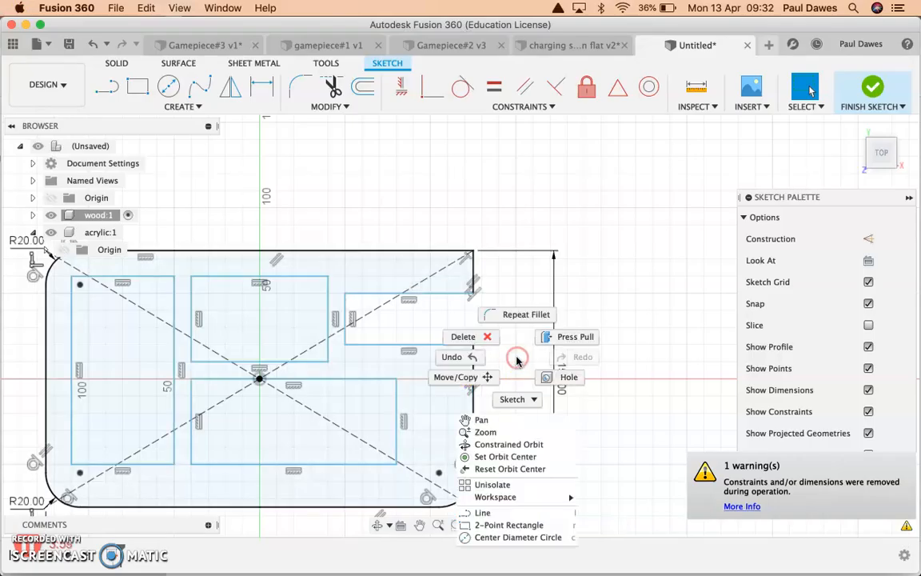
left_click(520, 314)
left_click(475, 359)
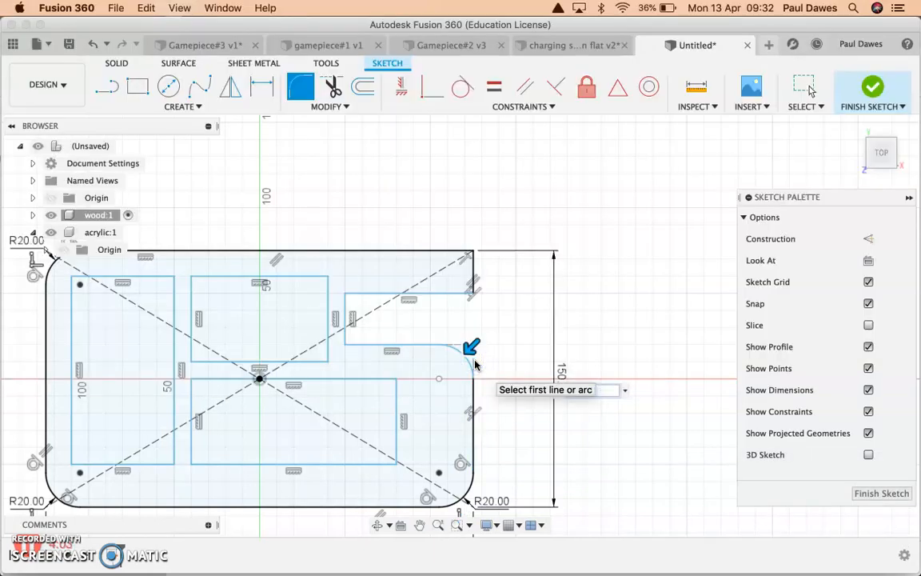
left_click(492, 334)
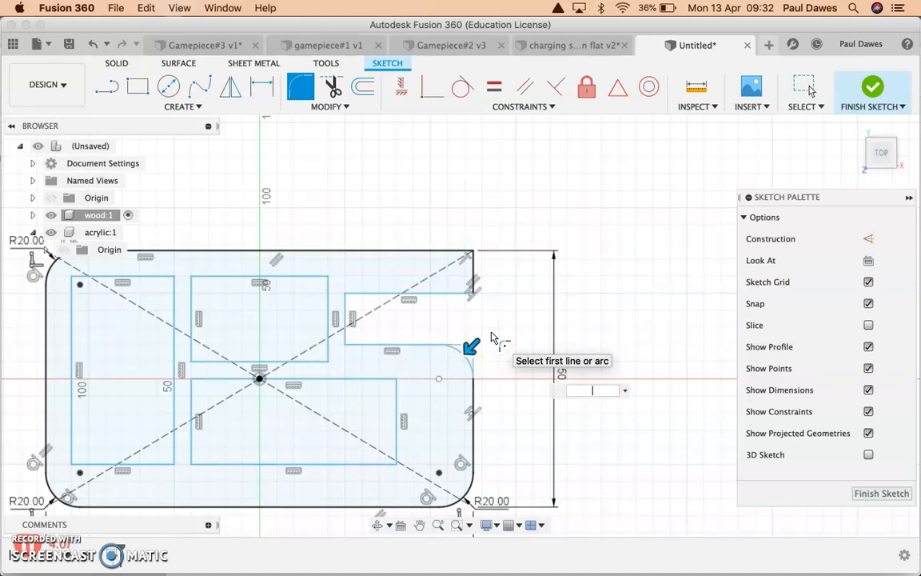
key("Escape")
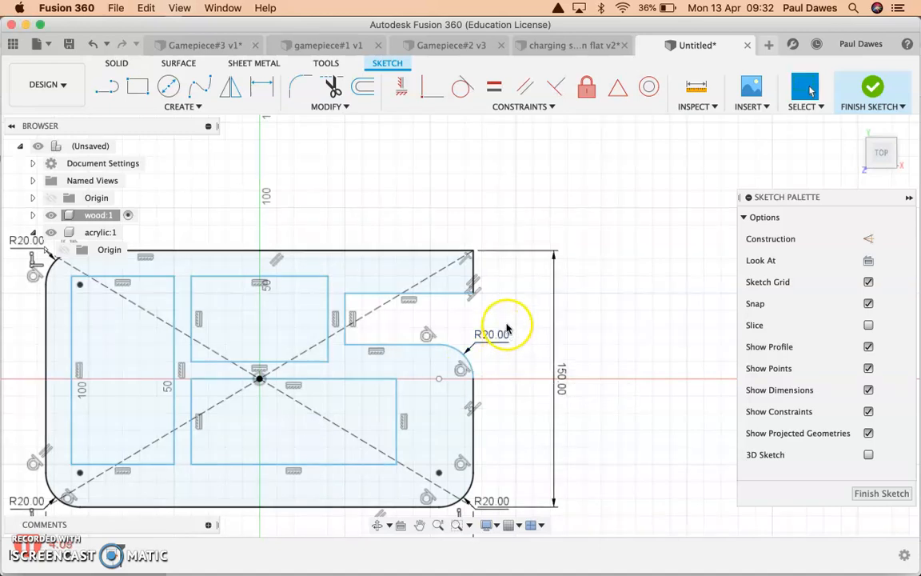
Fillet the upper corner of the slot opening and the outline's upper right corner with a 10 mm radius
right_click(516, 310)
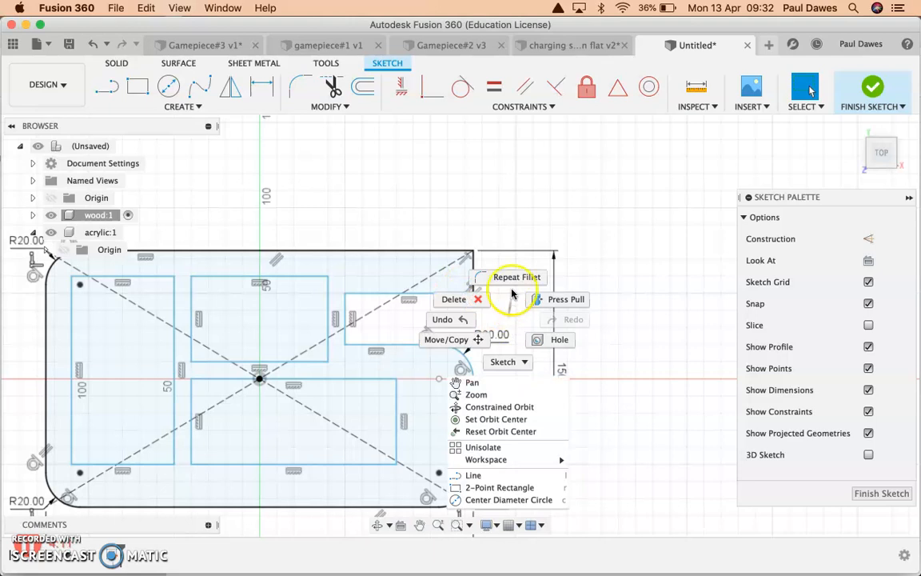
left_click(514, 278)
left_click(439, 293)
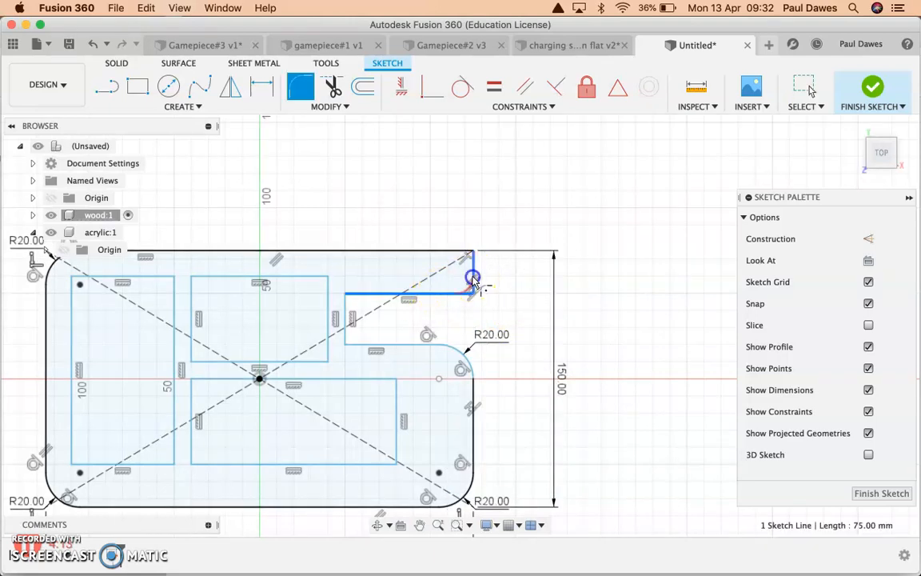
left_click(472, 279)
key("Return")
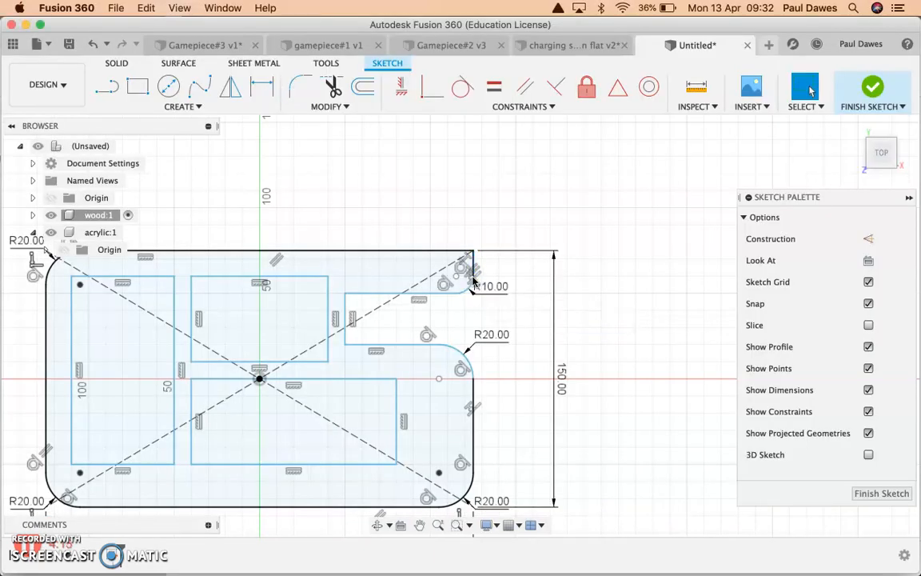
right_click(472, 209)
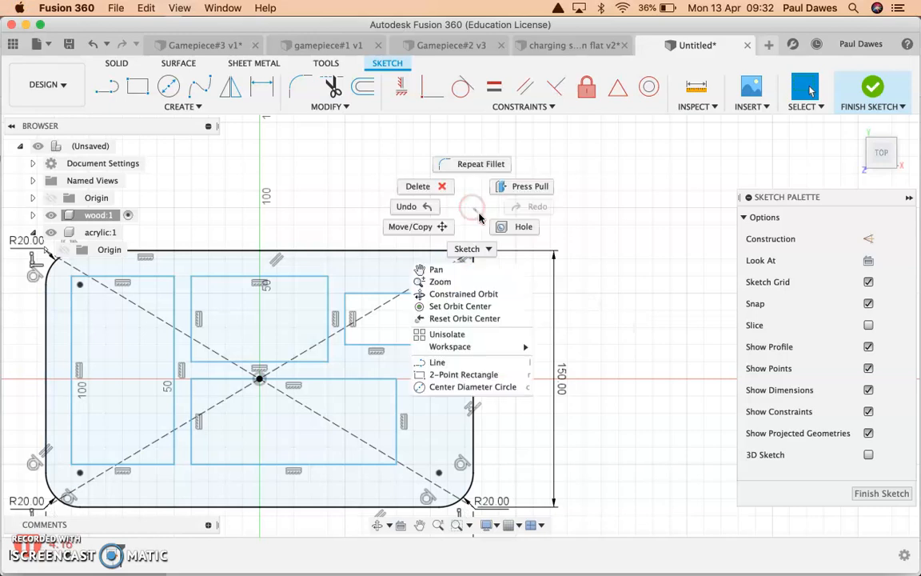
left_click(479, 160)
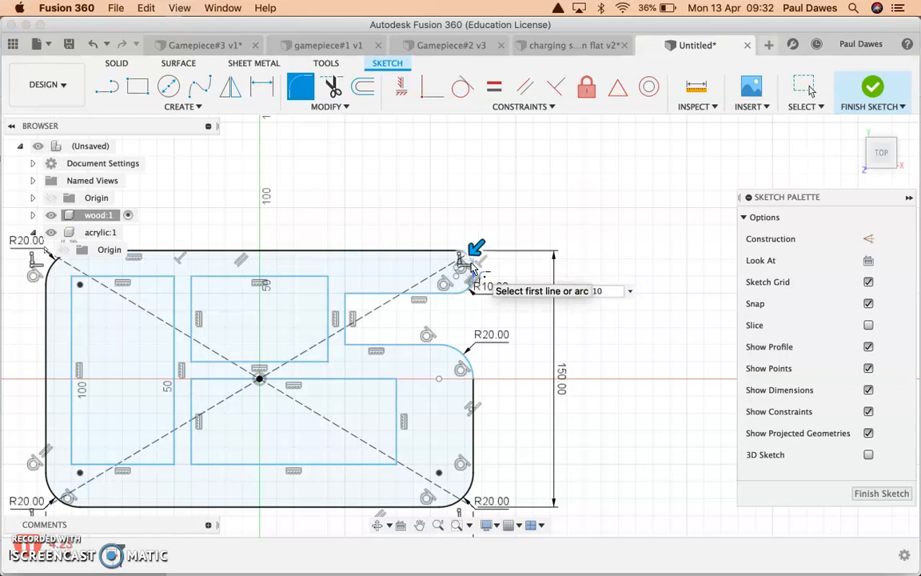
left_click(472, 269)
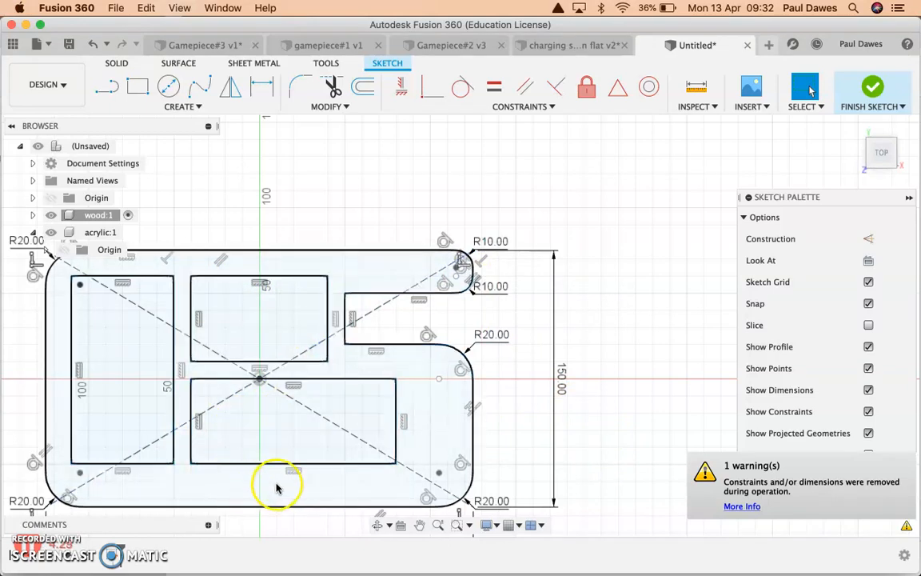
Finish the wood sketch and extrude the frame profile around the three device cutouts 20 mm as a new body
left_click(857, 126)
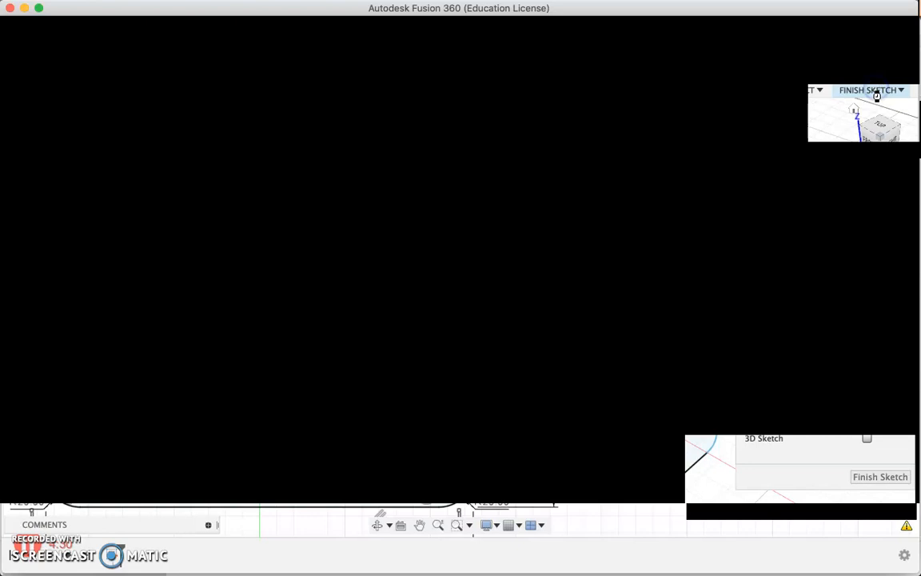
left_click(871, 89)
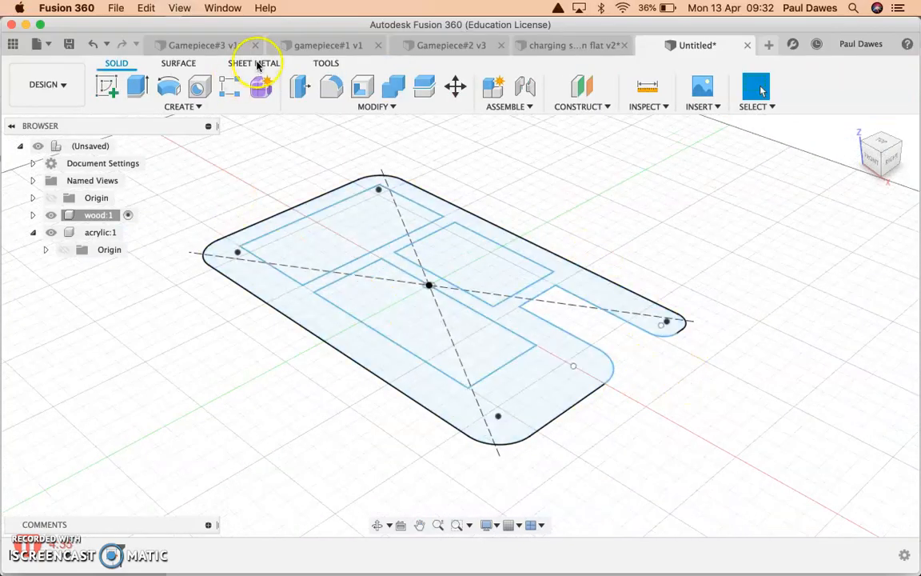
left_click(137, 85)
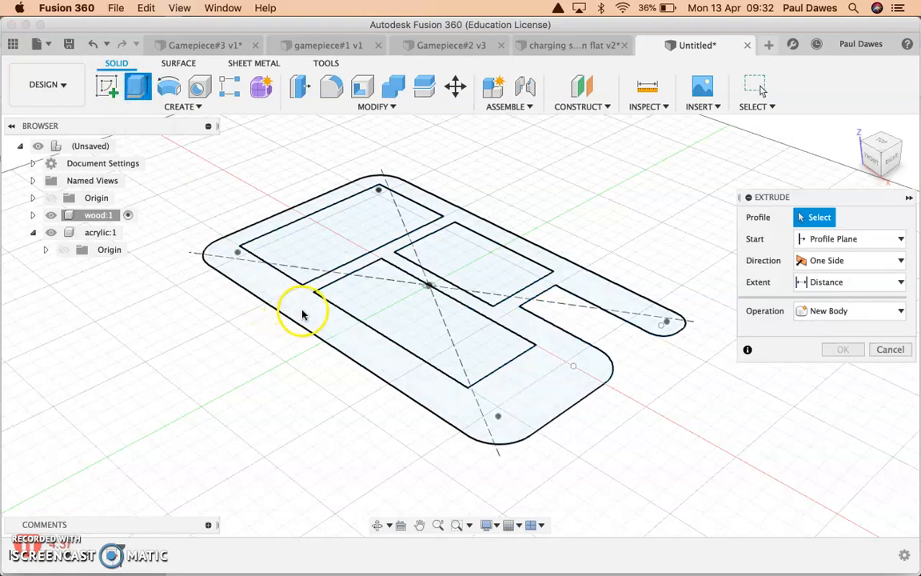
left_click(302, 313)
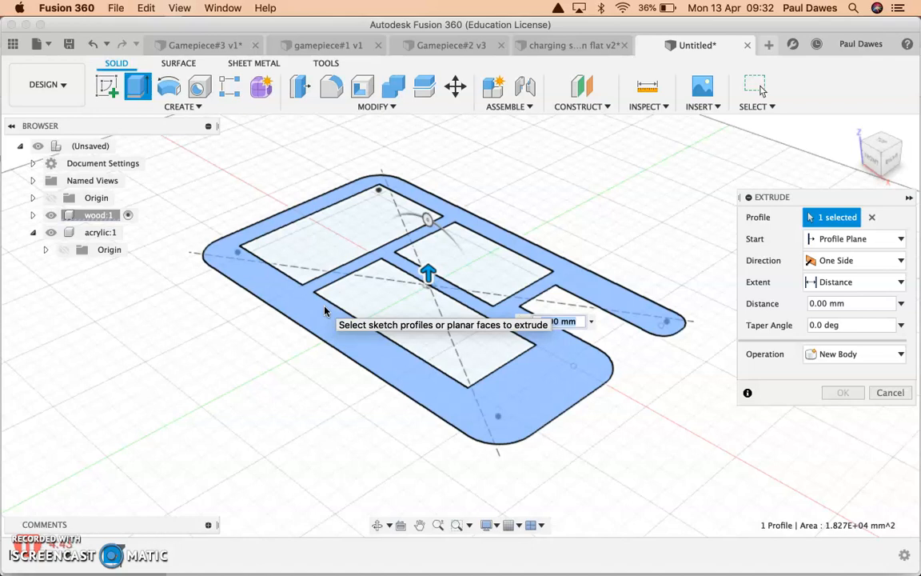
type("20")
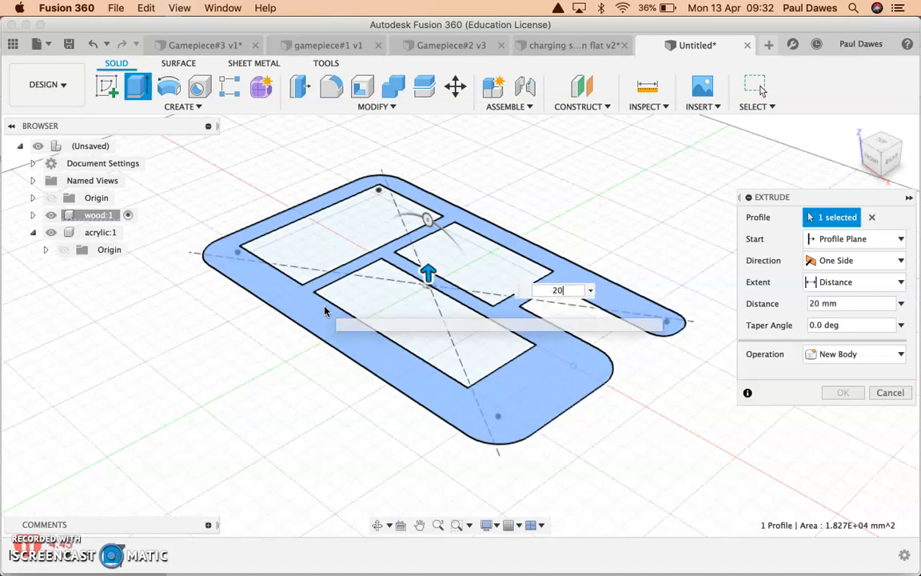
key("Return")
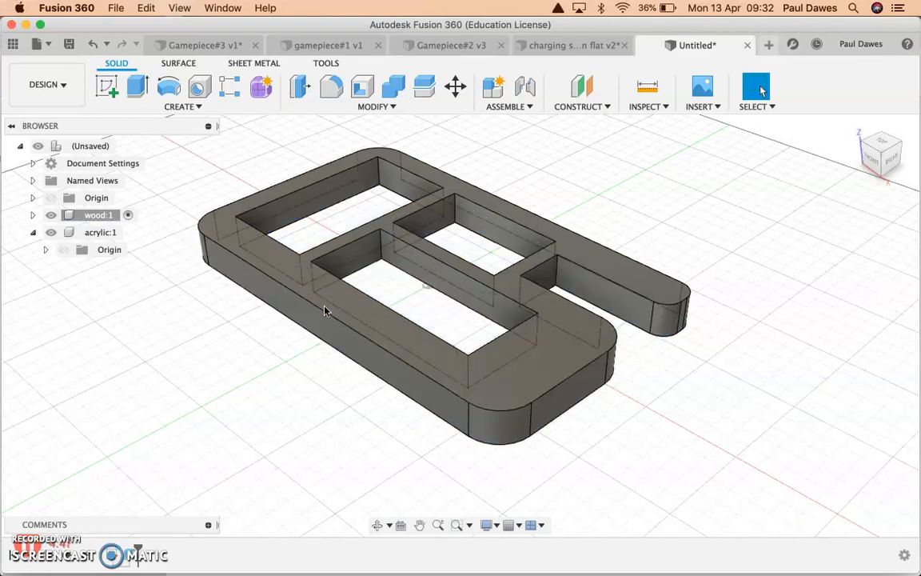
Fillet the wooden base's top outer edge, including the inner end of the open slot, with a 5 mm radius
left_click(334, 86)
left_click(286, 289)
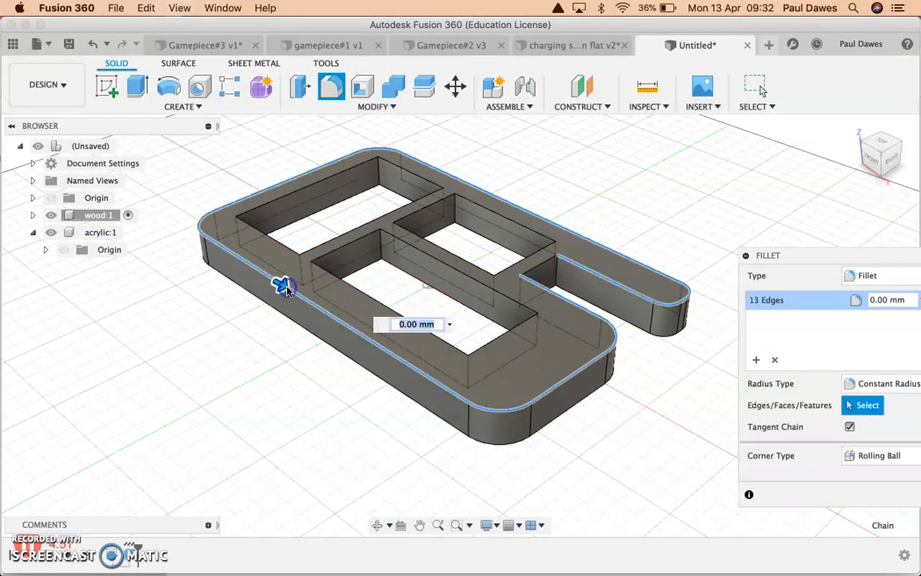
left_click(546, 268)
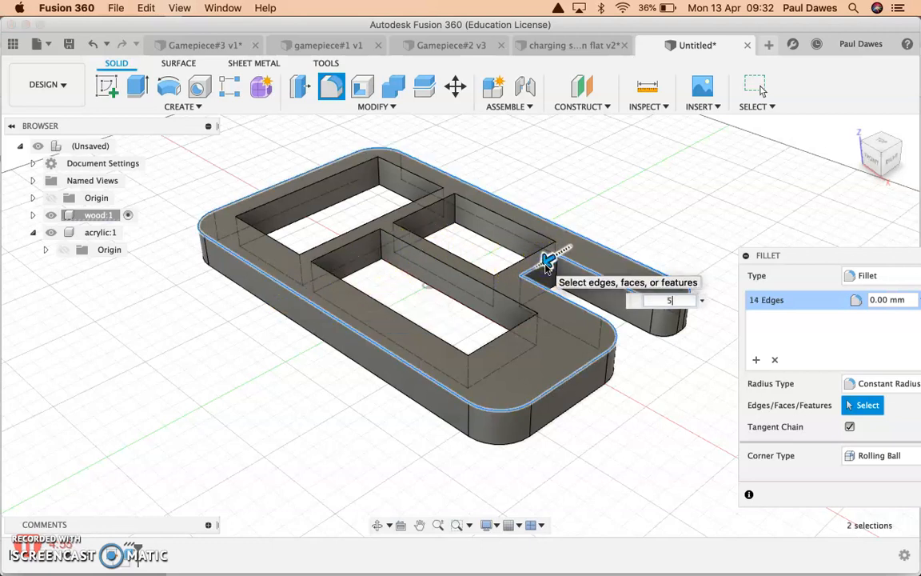
type("5")
key("Return")
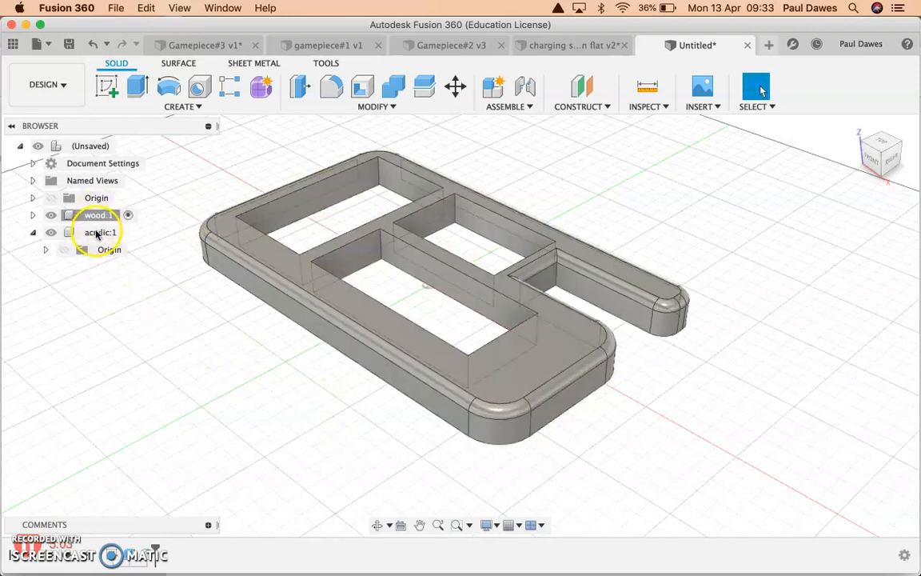
Activate the acrylic component and start a new sketch on the XY plane
left_click(131, 233)
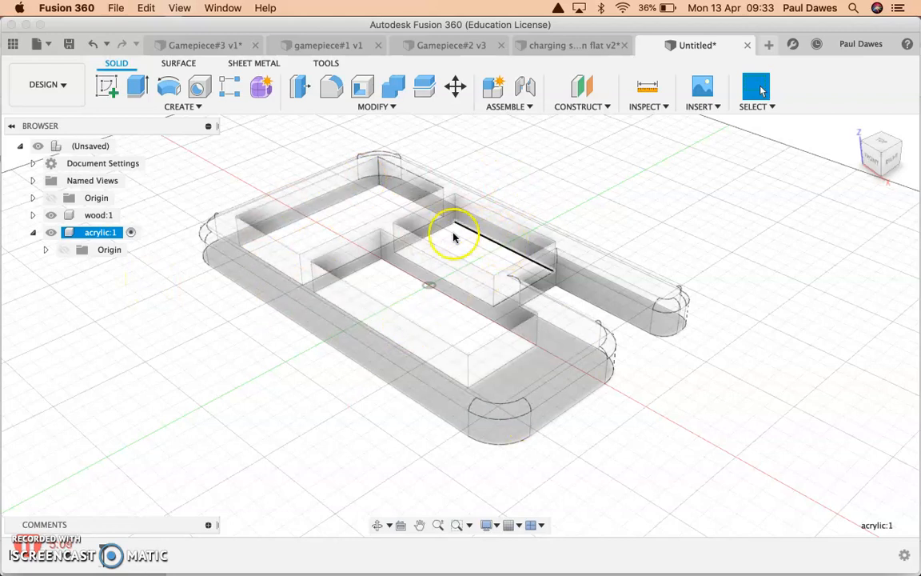
left_click(178, 107)
left_click(152, 138)
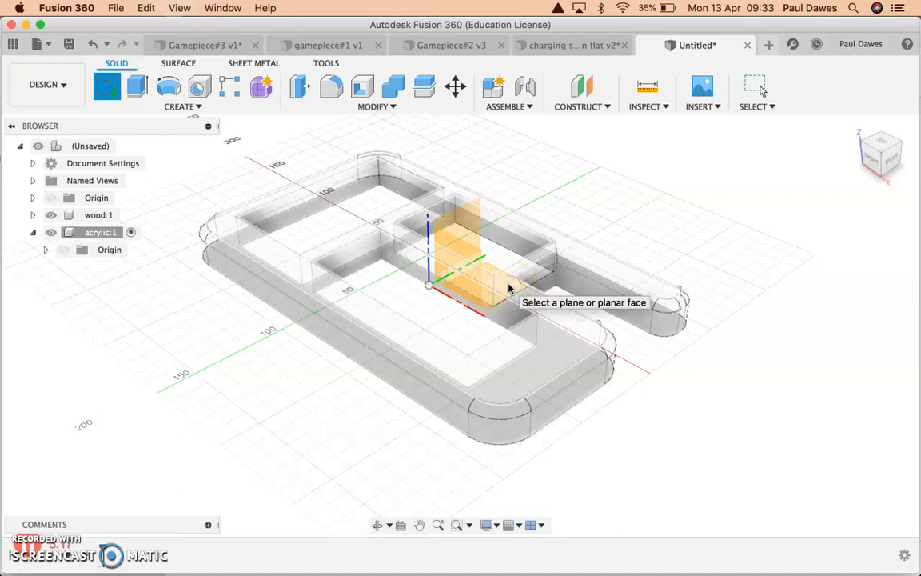
left_click(471, 291)
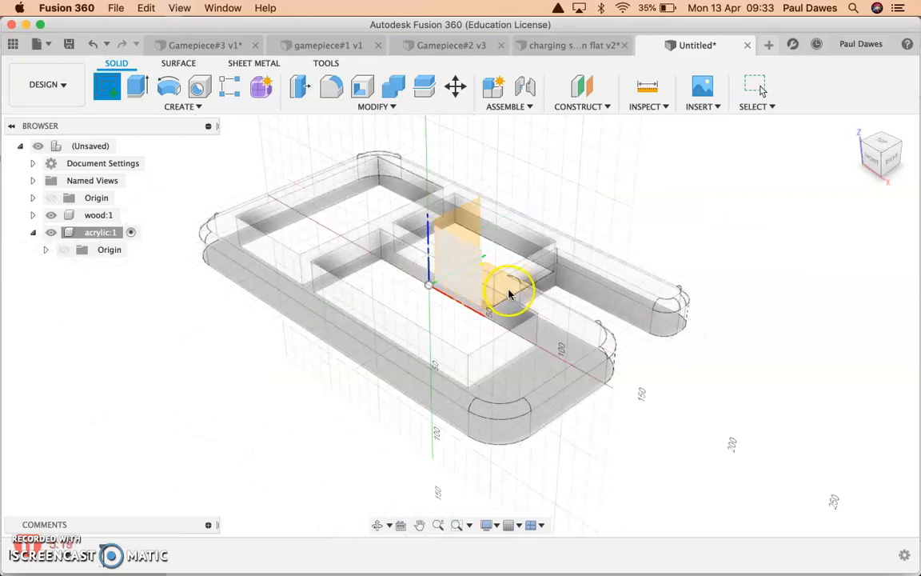
left_click(508, 289)
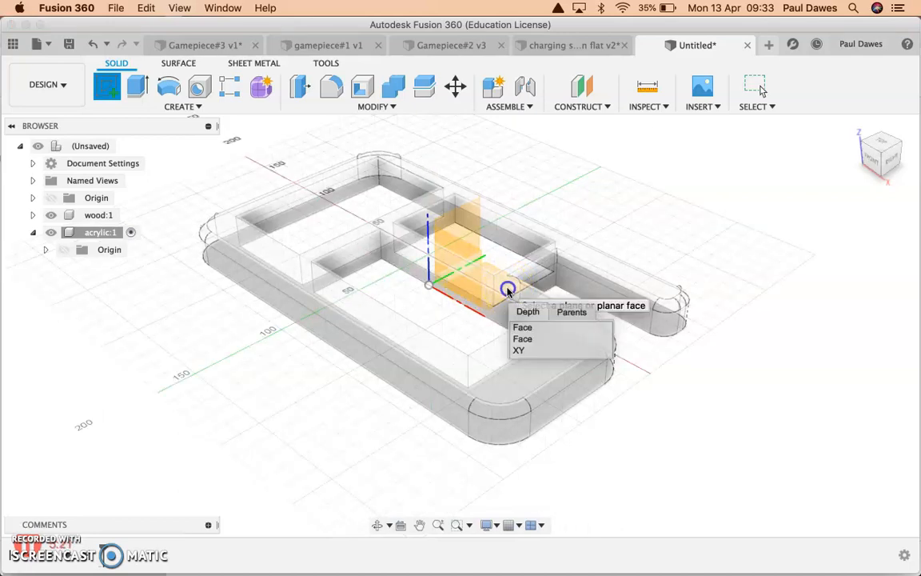
left_click(521, 328)
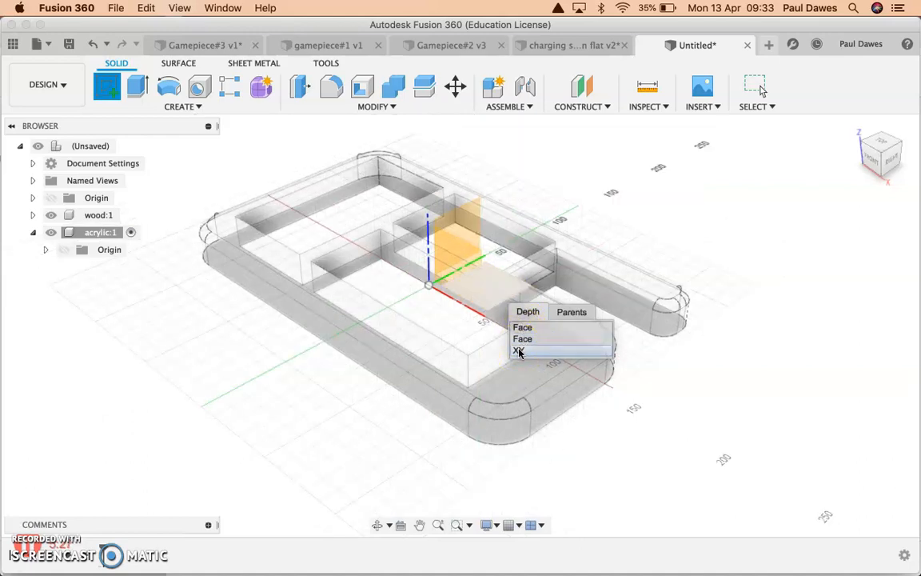
left_click(518, 350)
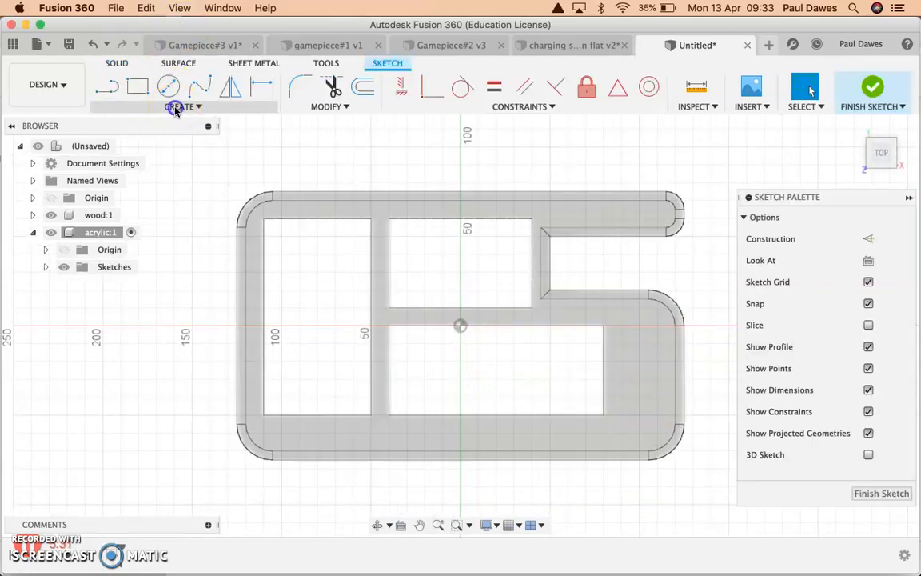
Sketch a center rectangle from the origin, about 240 mm wide, with its corner just inside the wooden base's lower left corner
left_click(177, 108)
mouse_move(160, 153)
mouse_move(233, 137)
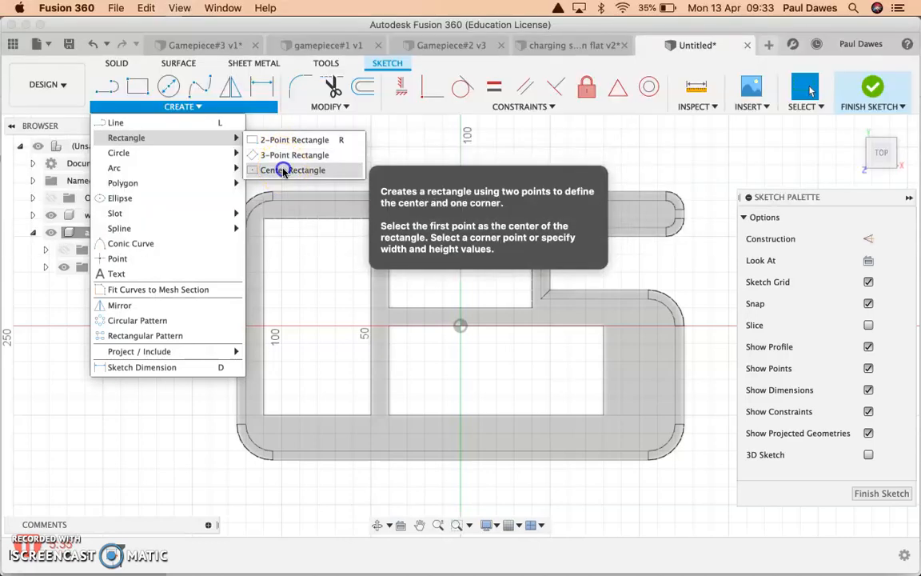
left_click(284, 171)
left_click(461, 326)
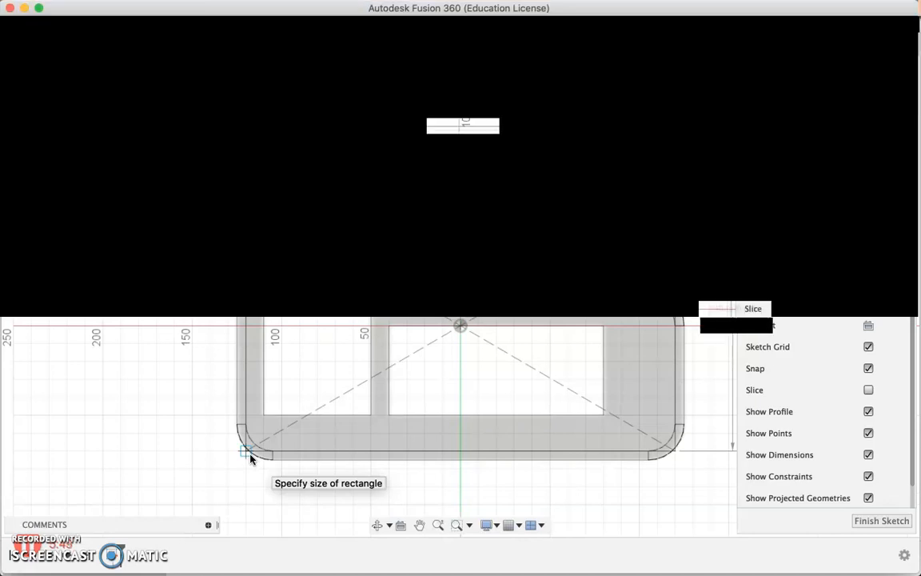
left_click(250, 457)
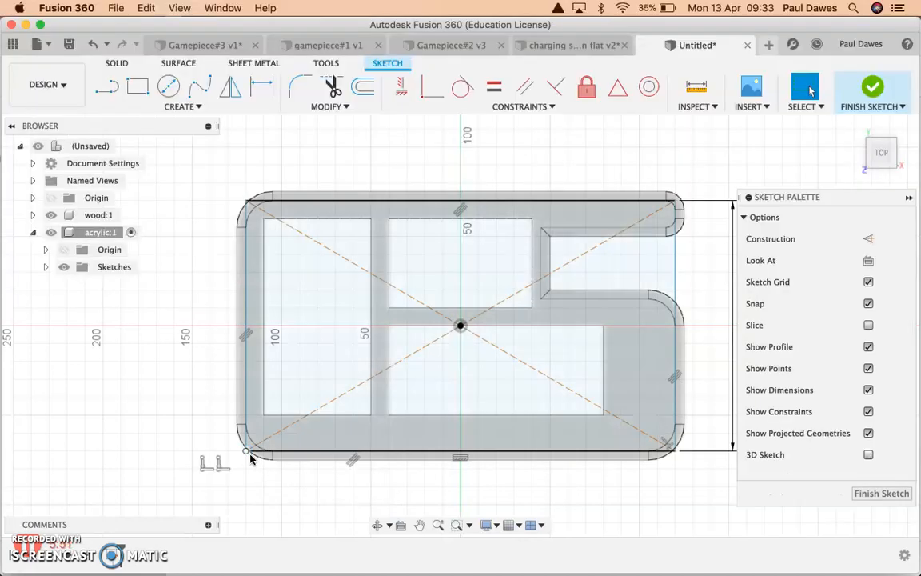
Fillet the upper left corner of the acrylic rectangle with a 20 mm radius
left_click(295, 81)
left_click(287, 199)
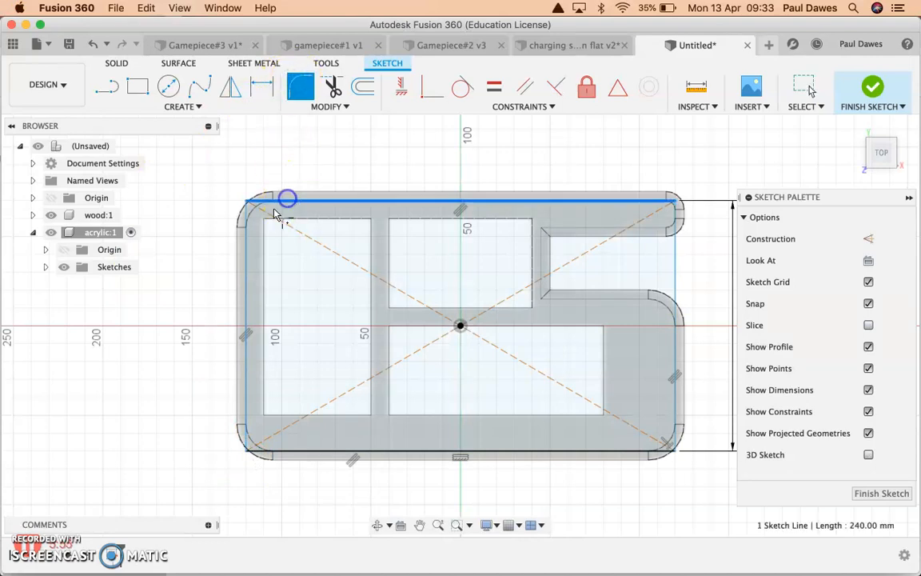
left_click(243, 240)
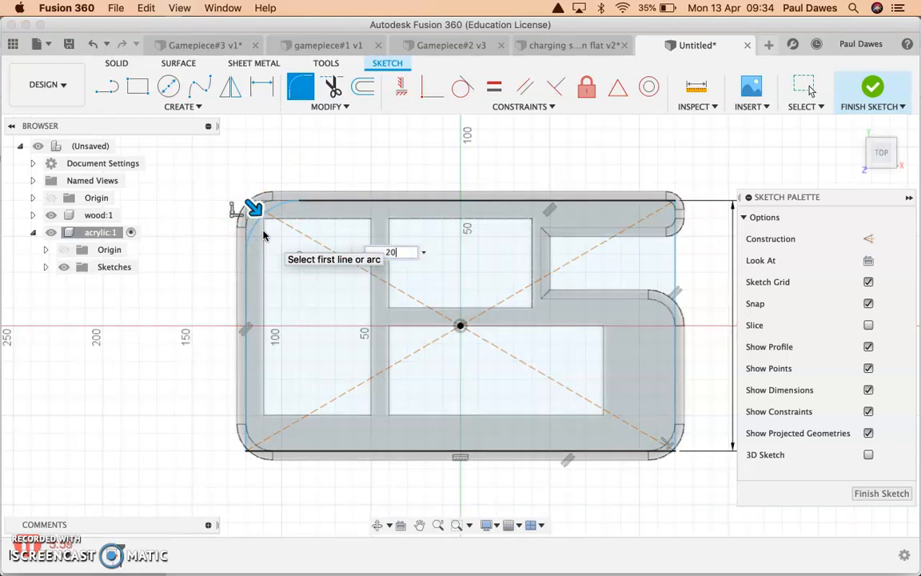
type("20")
key("Return")
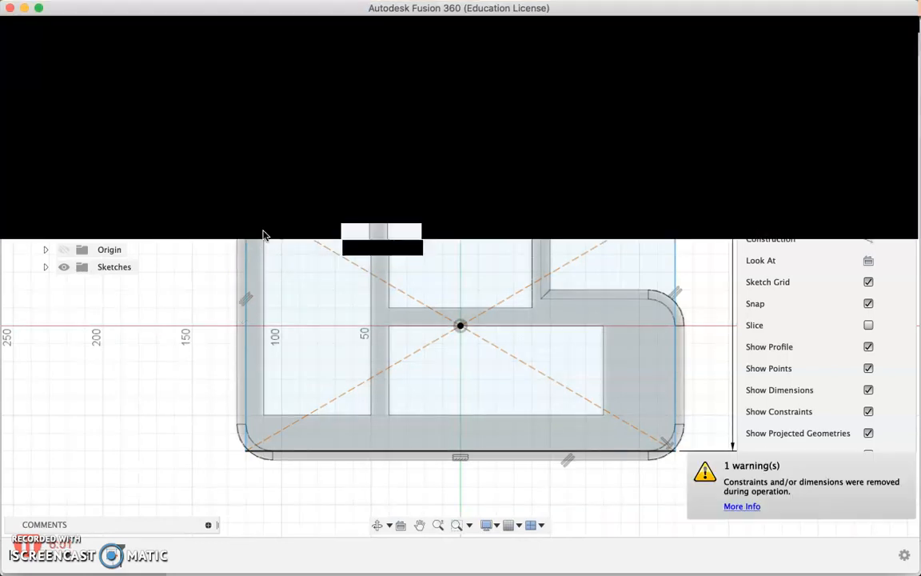
left_click(352, 380)
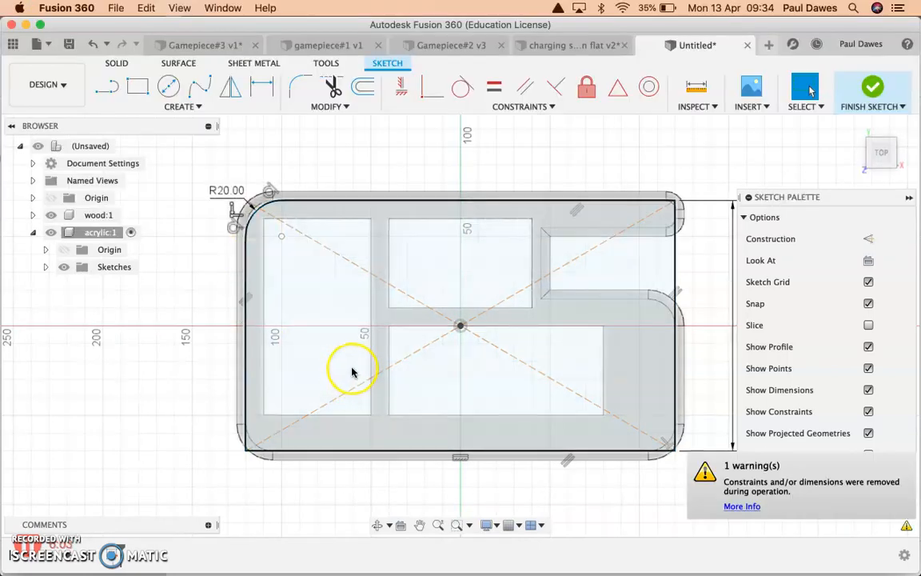
Sketch a two-point rectangle around the open slot up to the acrylic outline's right edge and trim the segments closing the slot
left_click(138, 86)
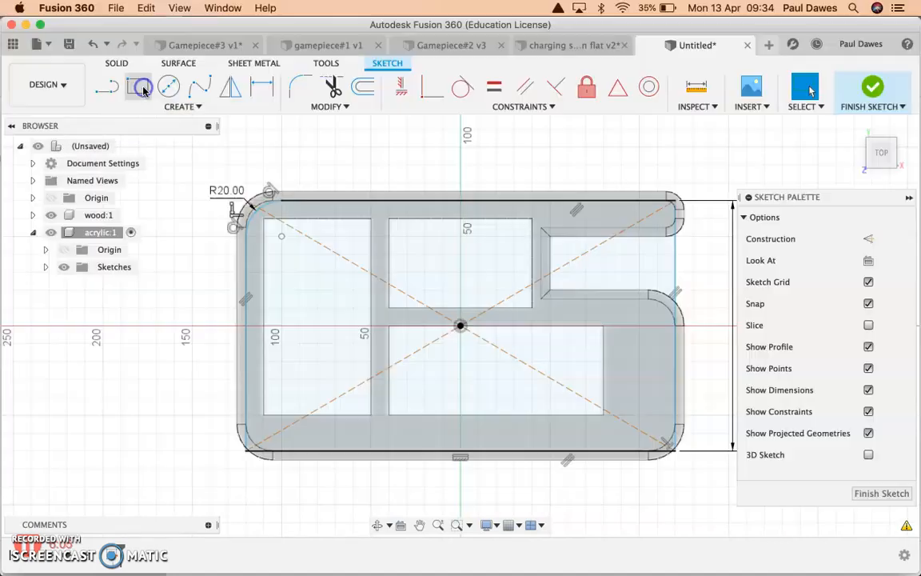
left_click(540, 230)
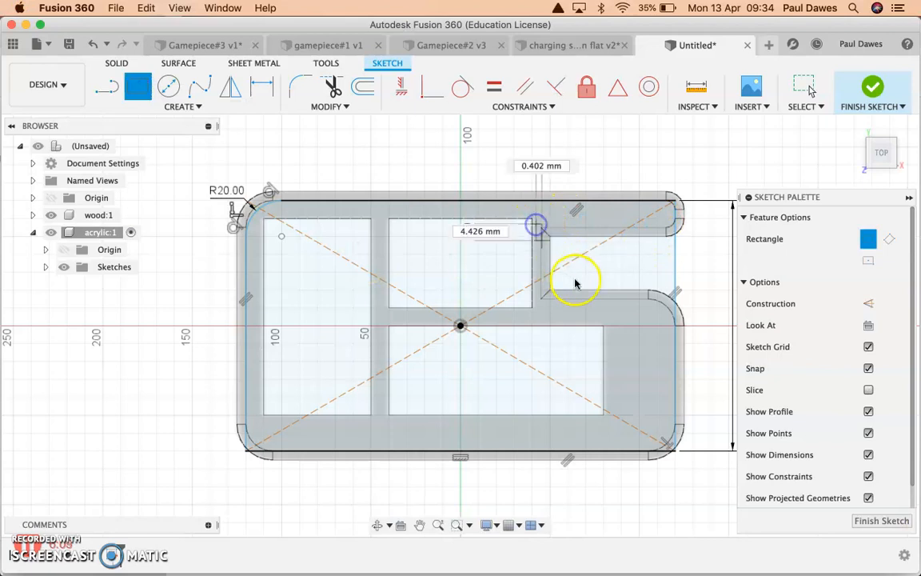
left_click(676, 307)
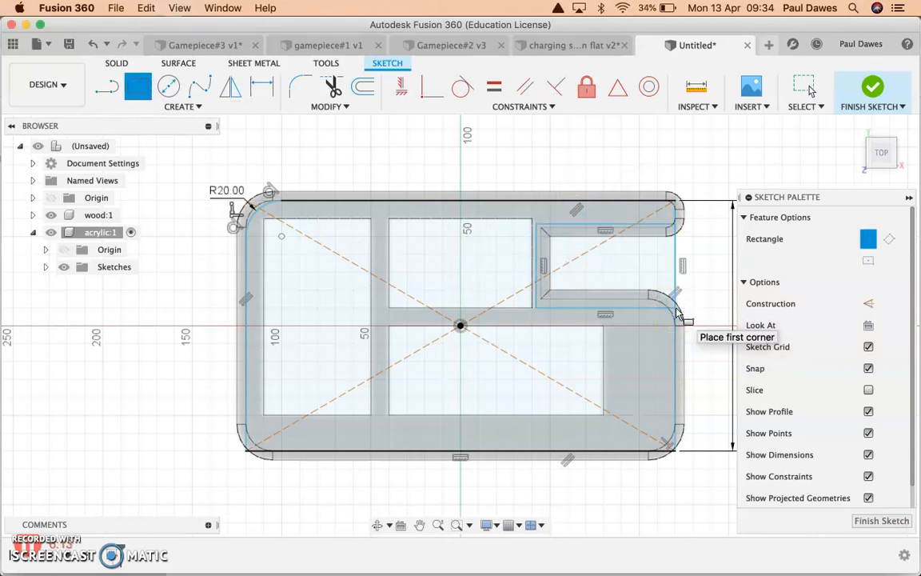
key("t")
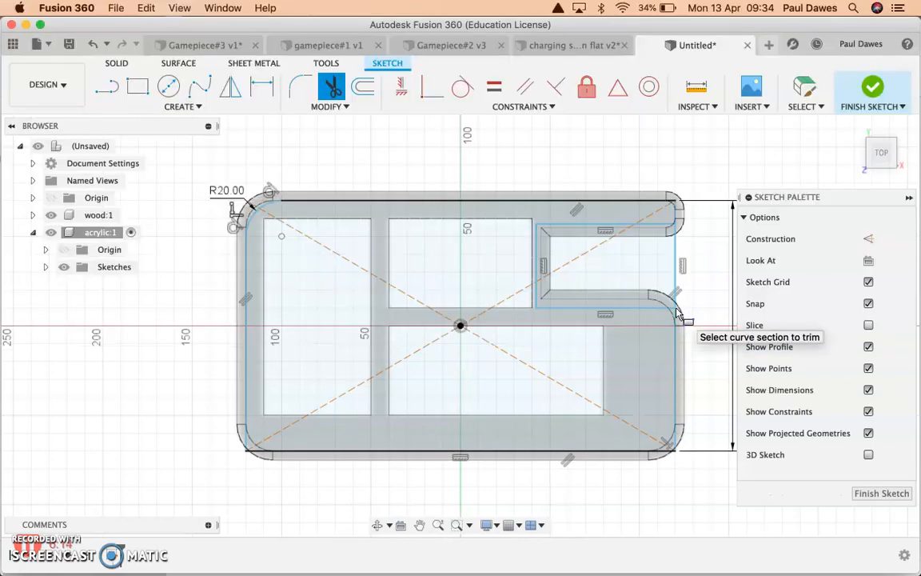
left_click(676, 269)
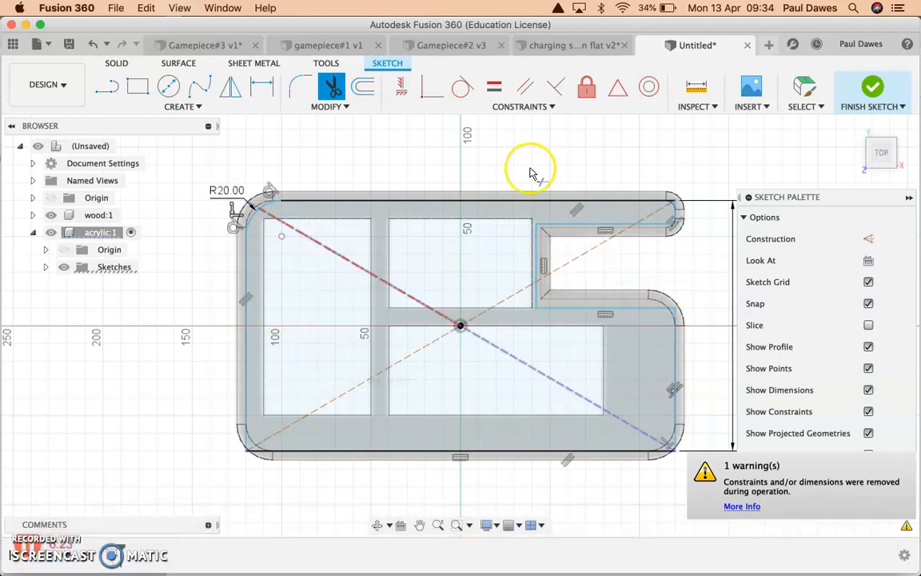
Finish the acrylic sketch and extrude its profile -4 mm as a new body beneath the wooden base
left_click(871, 89)
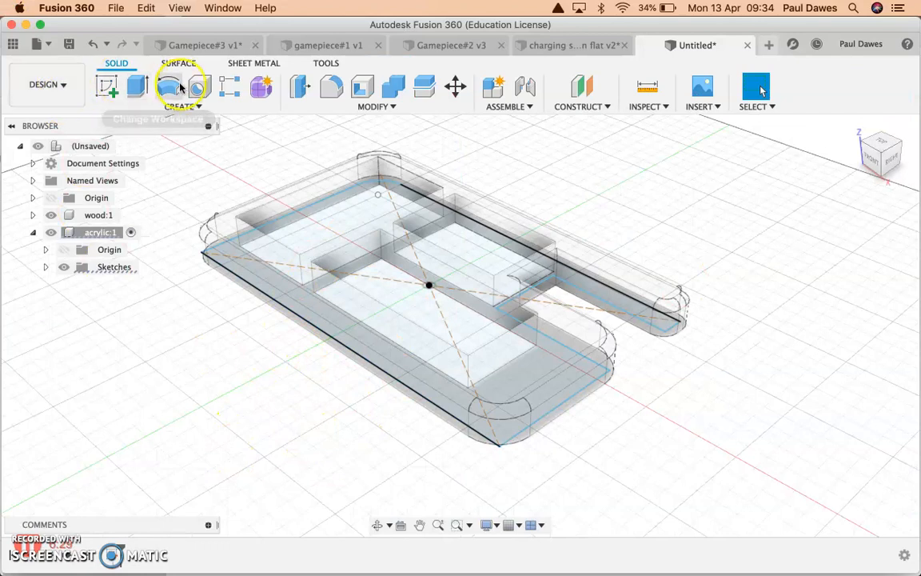
left_click(137, 87)
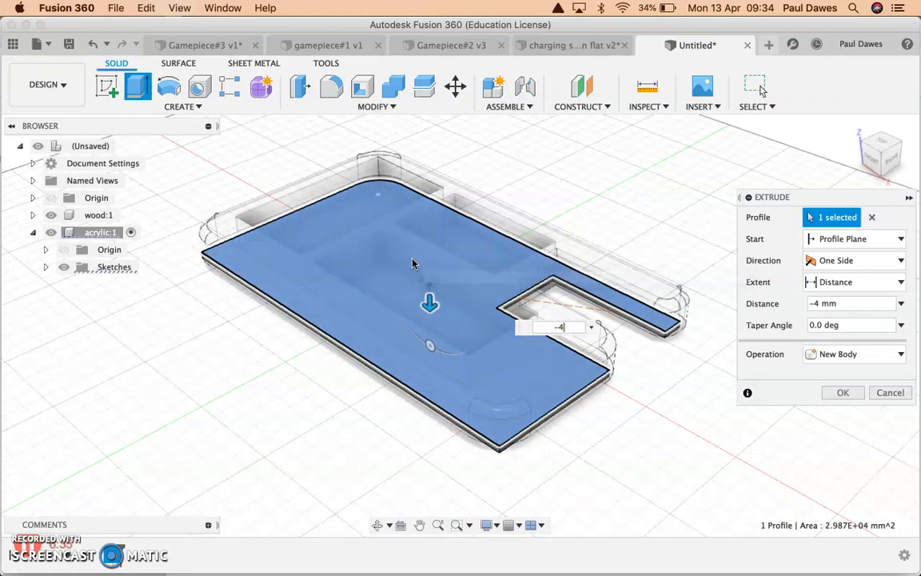
key("Return")
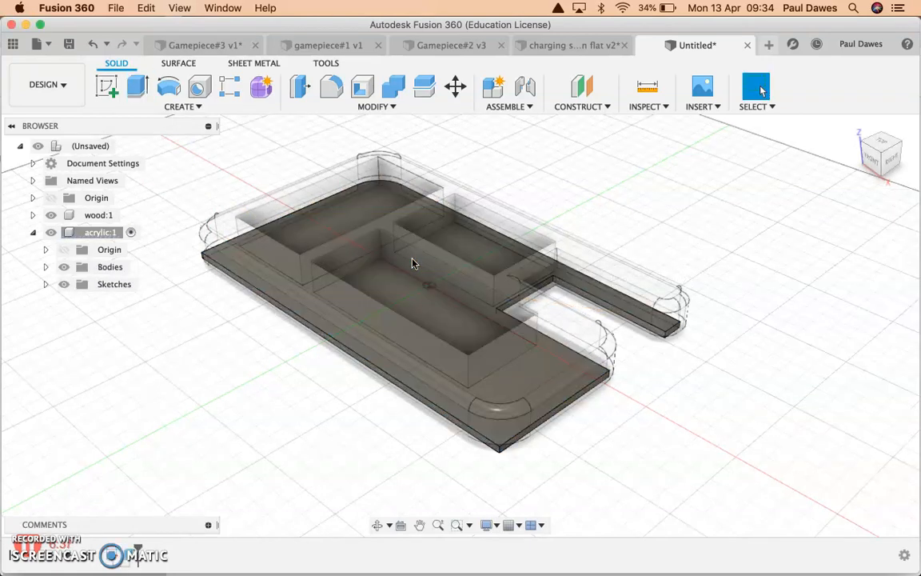
Make the top-level assembly the active component
left_click(368, 359)
left_click(346, 551)
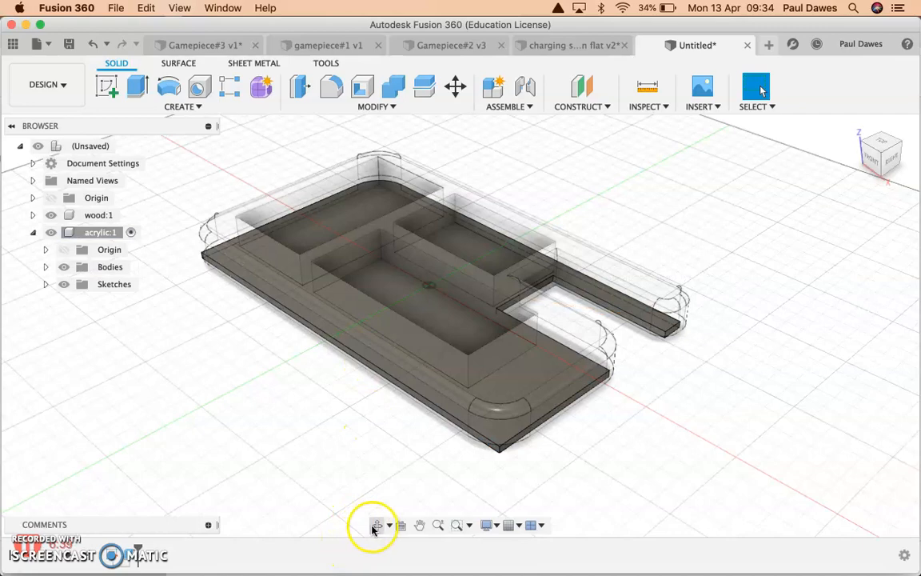
left_click(376, 525)
left_click_drag(324, 408, 435, 319)
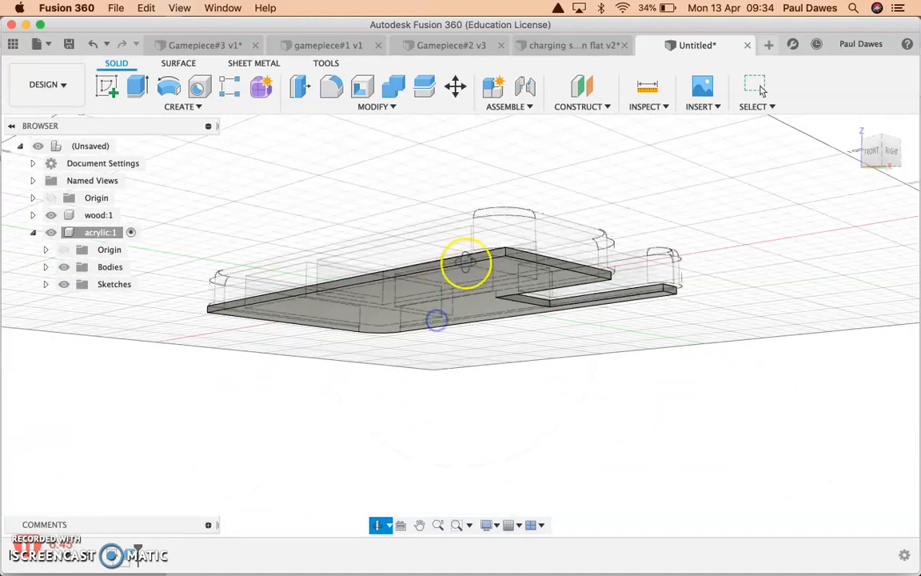
mouse_move(381, 256)
left_mouse_down()
mouse_move(391, 312)
mouse_move(406, 313)
mouse_move(432, 341)
mouse_move(388, 360)
left_mouse_up()
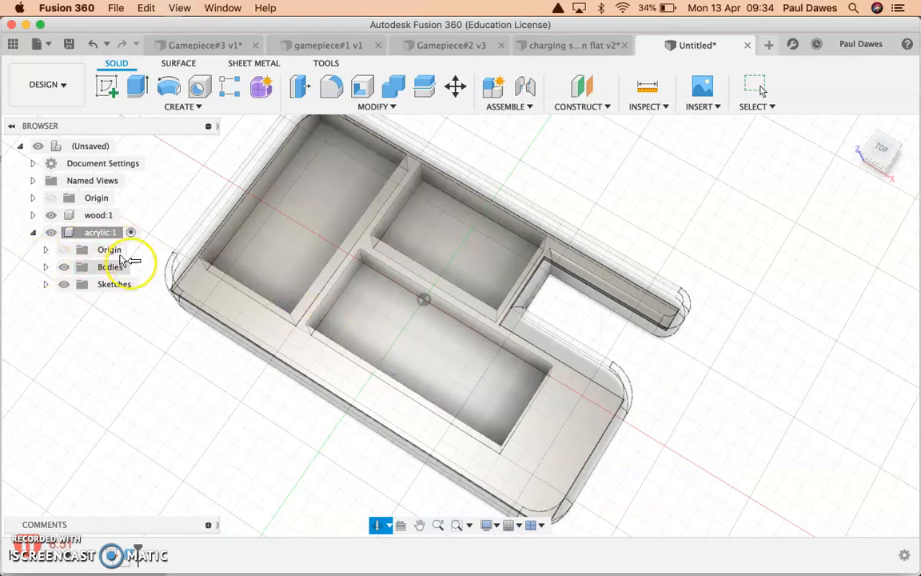
left_click(120, 232)
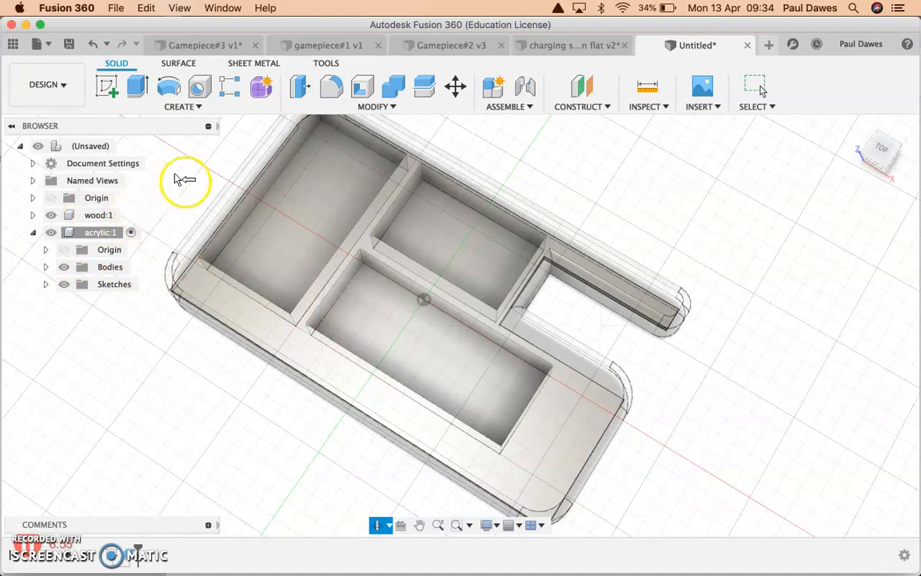
left_click(123, 146)
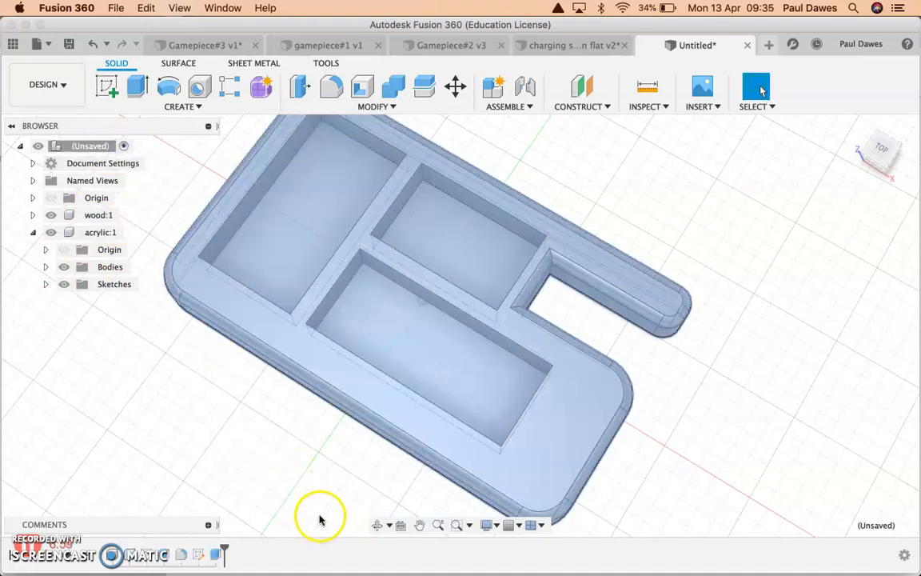
Examine the assembled wooden base and acrylic bottom plate from above, the front and a low angle
left_click(377, 525)
mouse_move(352, 493)
left_mouse_down()
mouse_move(361, 353)
mouse_move(322, 317)
mouse_move(313, 390)
mouse_move(382, 411)
mouse_move(366, 489)
left_mouse_up()
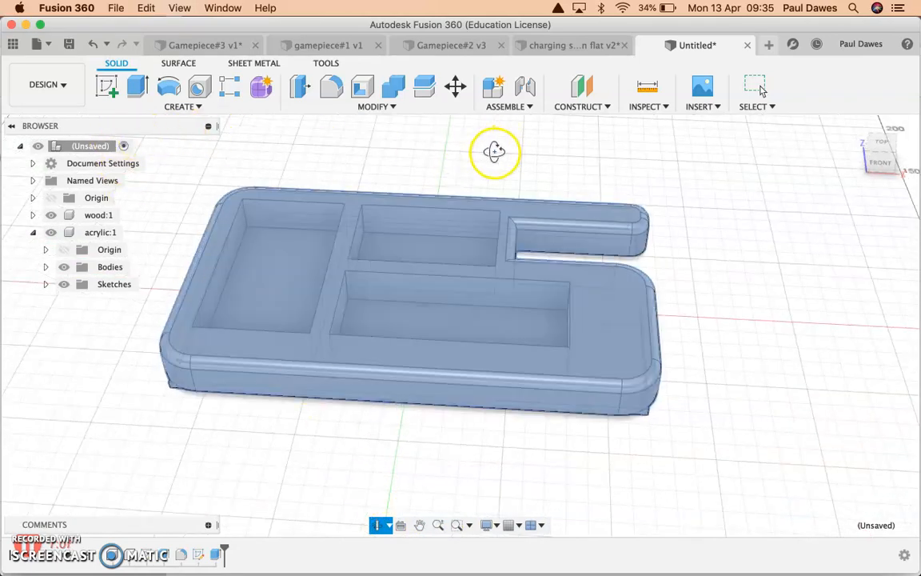
left_click(312, 501)
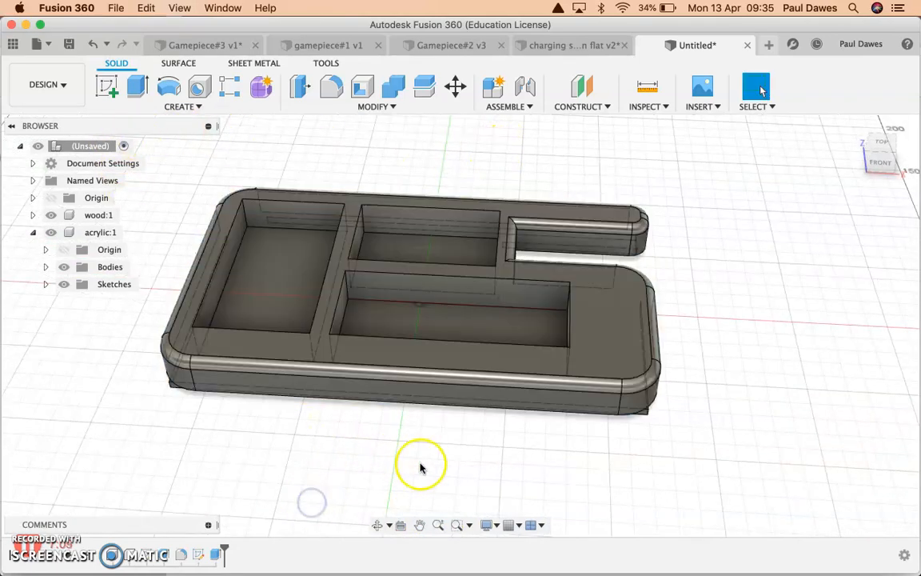
left_click(377, 524)
left_click_drag(448, 450, 422, 403)
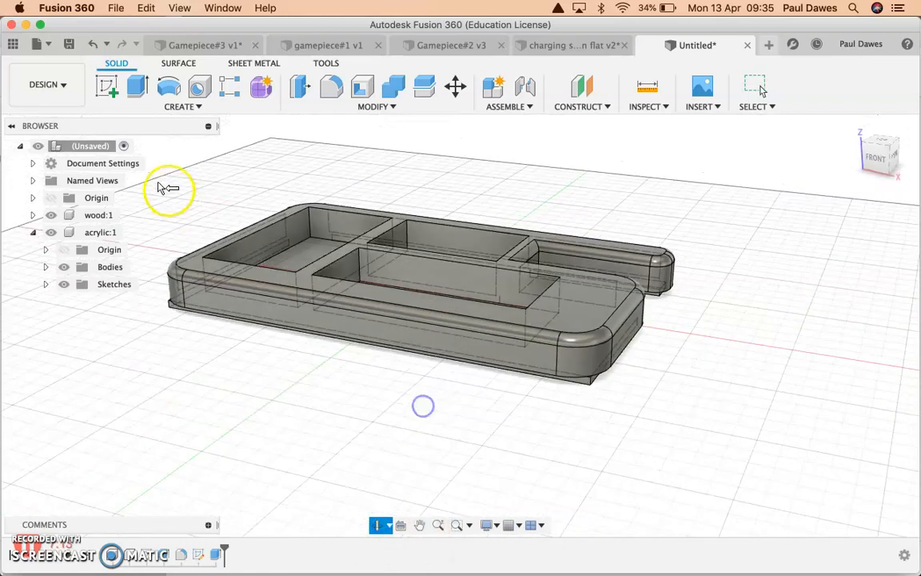
left_click_drag(377, 335, 426, 379)
middle_click_drag(341, 389, 247, 460, "shift")
Save the design as Untitled in device holder2020 and create an A3 ISO drawing in mm from the full assembly
left_click(68, 85)
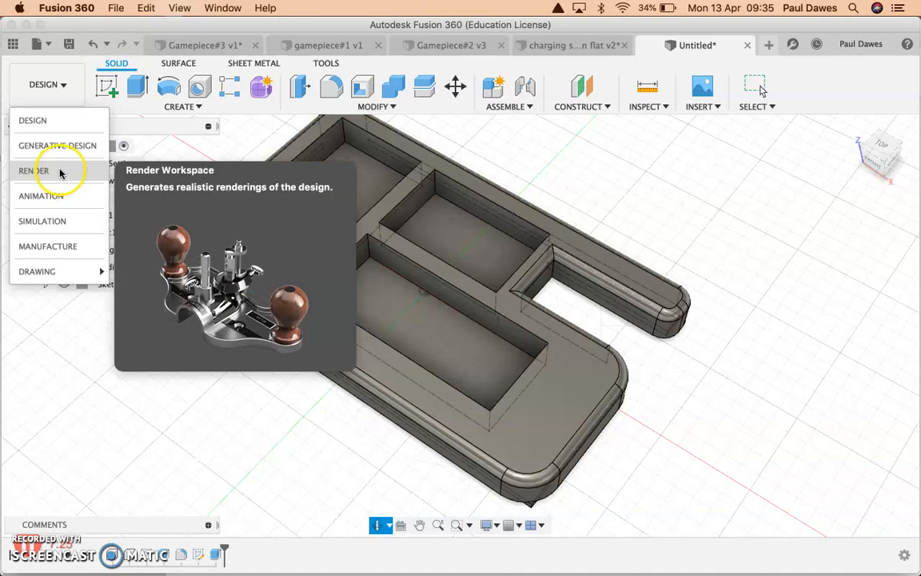
mouse_move(41, 270)
left_click(128, 272)
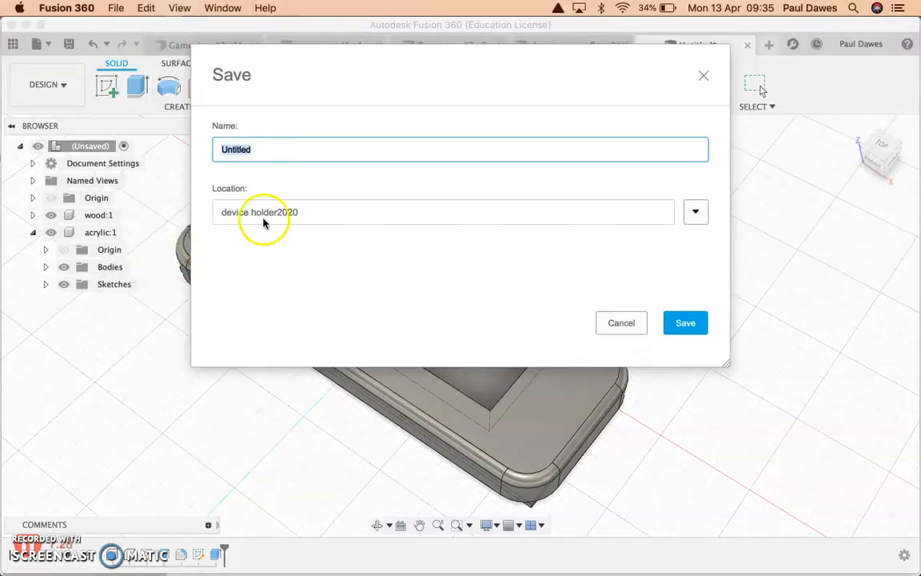
left_click(675, 321)
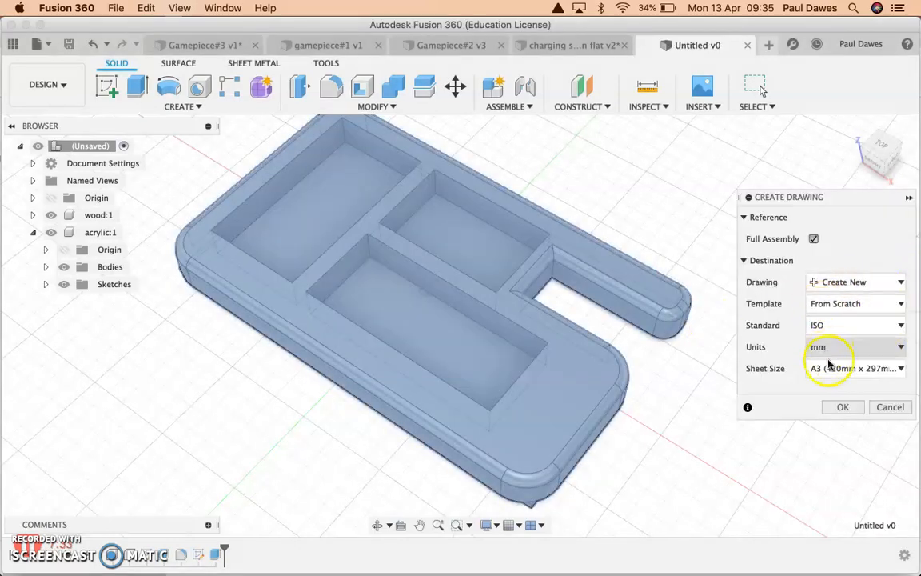
left_click(840, 408)
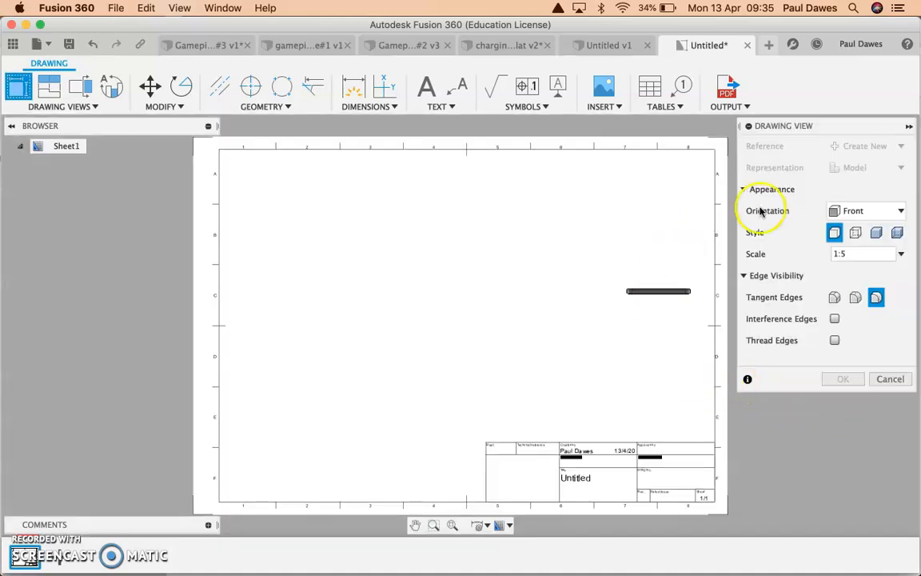
Place a FRONT base view at 1:2 scale with visible and hidden edges in the sheet's upper left area
left_click(856, 233)
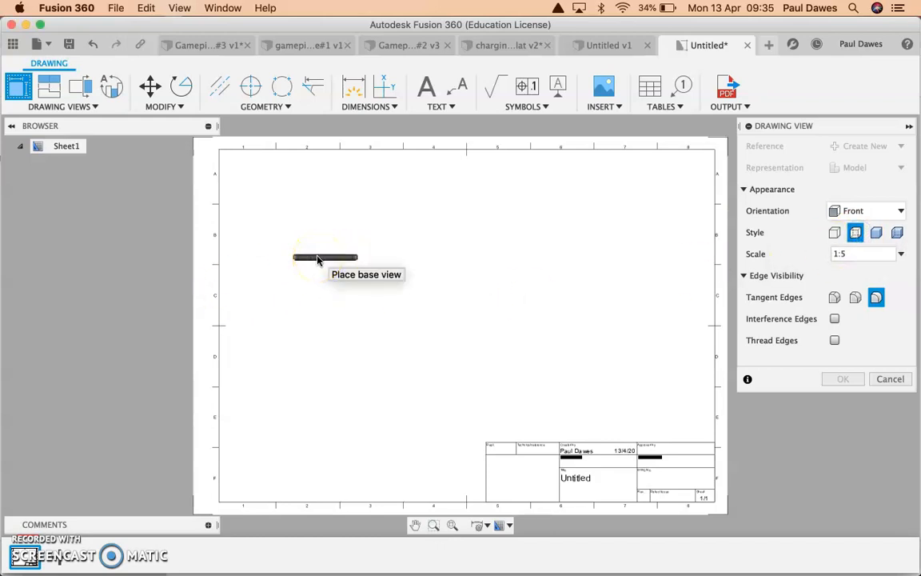
left_click(900, 254)
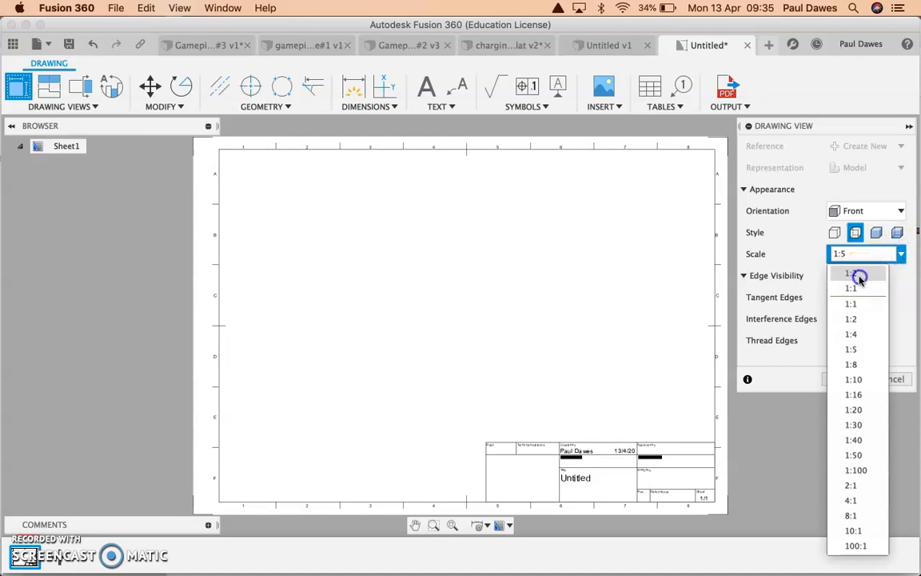
left_click(853, 274)
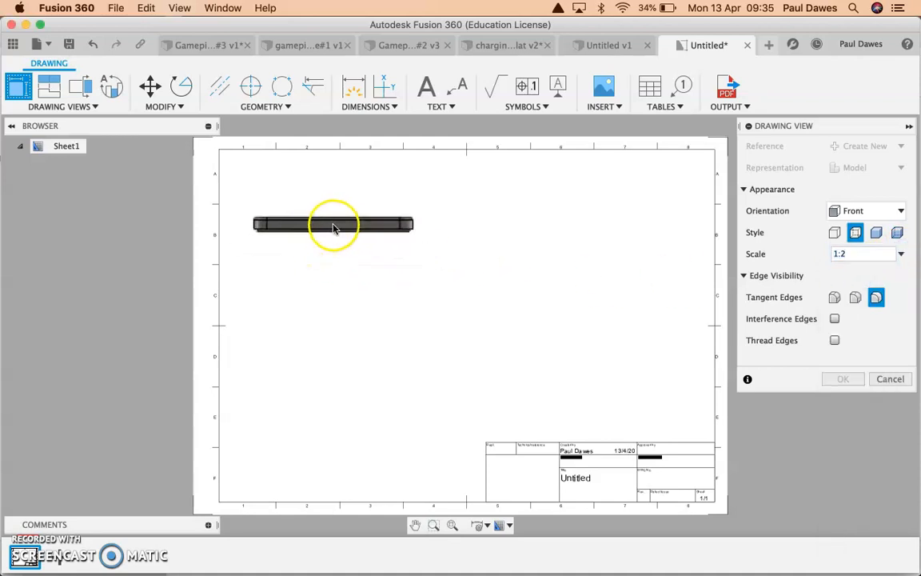
left_click(849, 214)
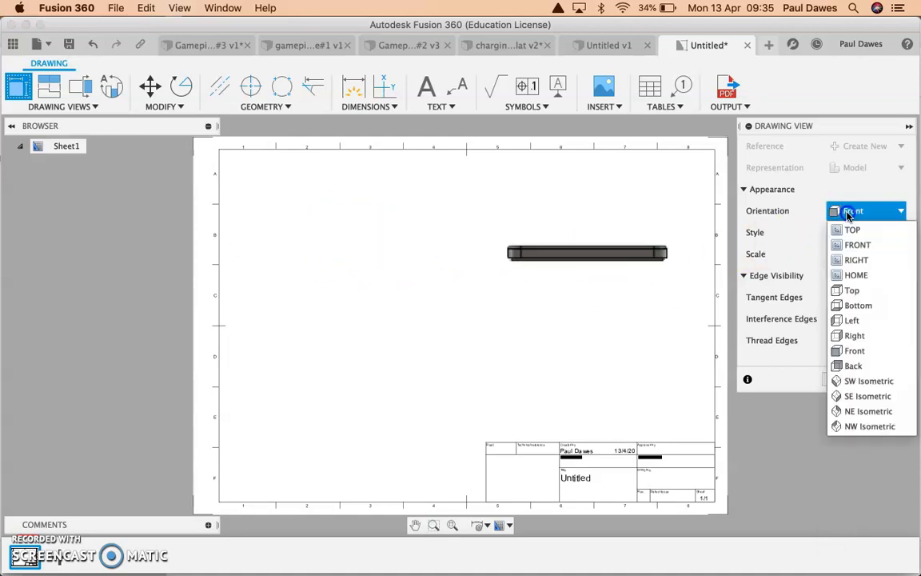
left_click(852, 229)
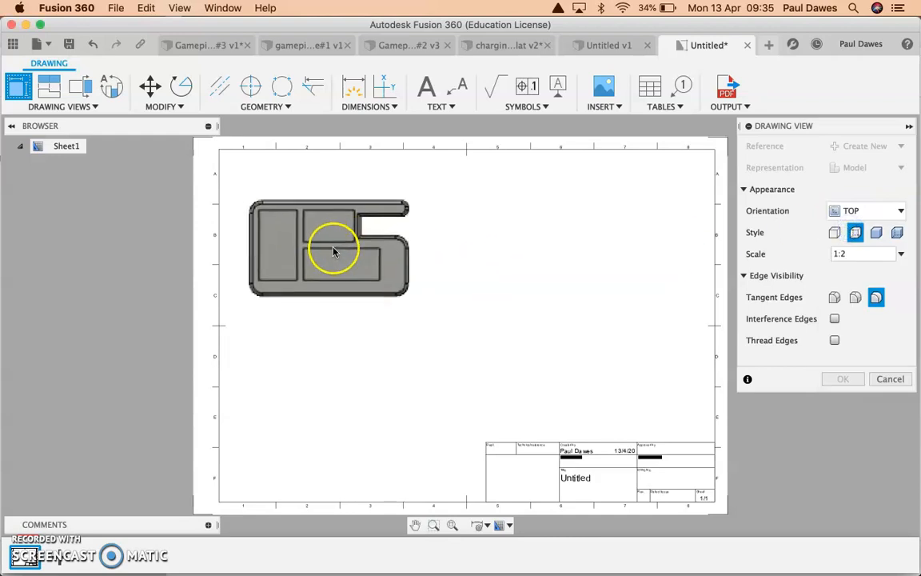
left_click(859, 210)
left_click(854, 245)
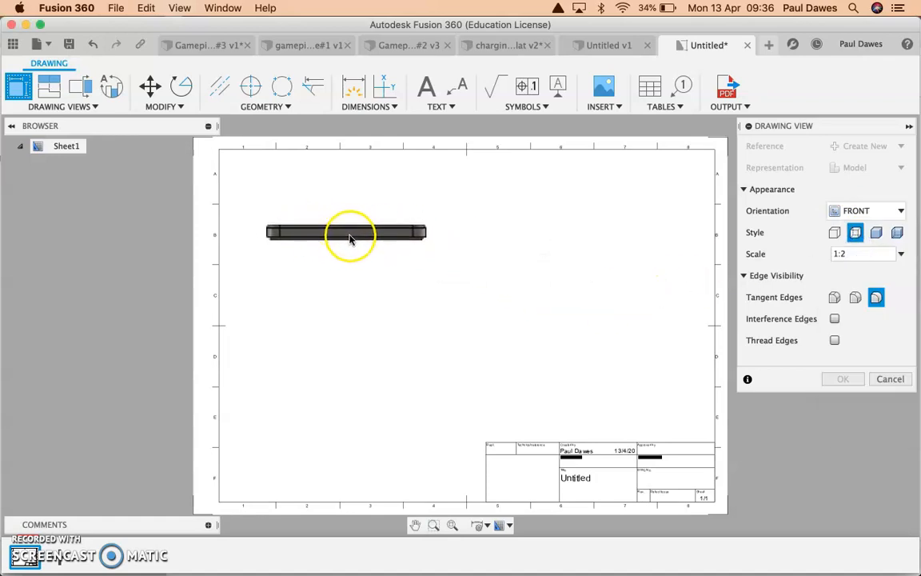
left_click(352, 239)
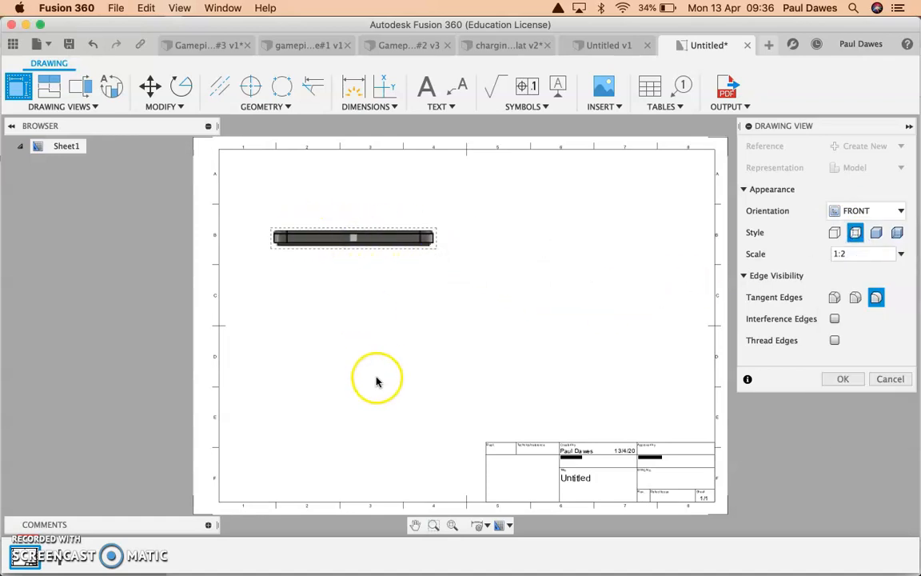
Project a top view below the front view, a side view to its right and an isometric view diagonally below
left_click(44, 86)
left_click(355, 240)
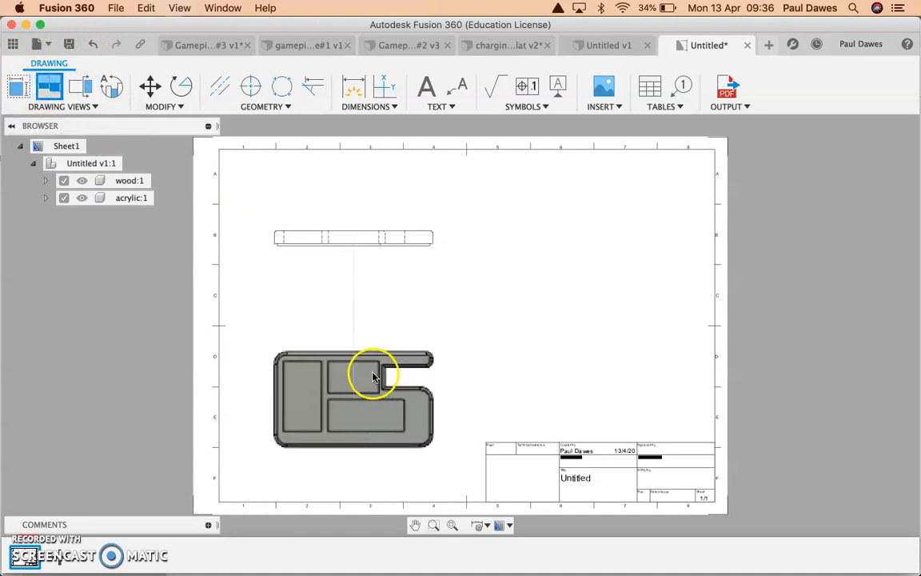
left_click(370, 369)
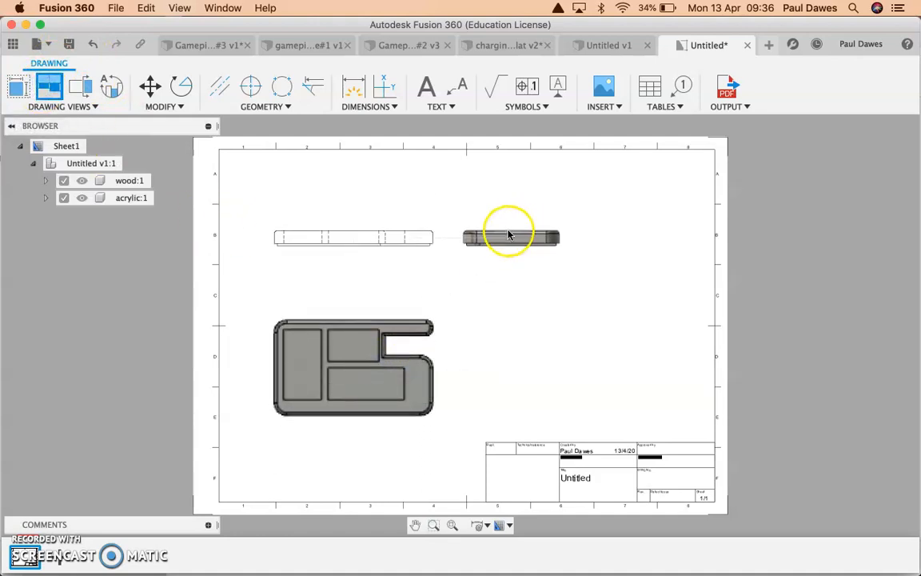
left_click(565, 234)
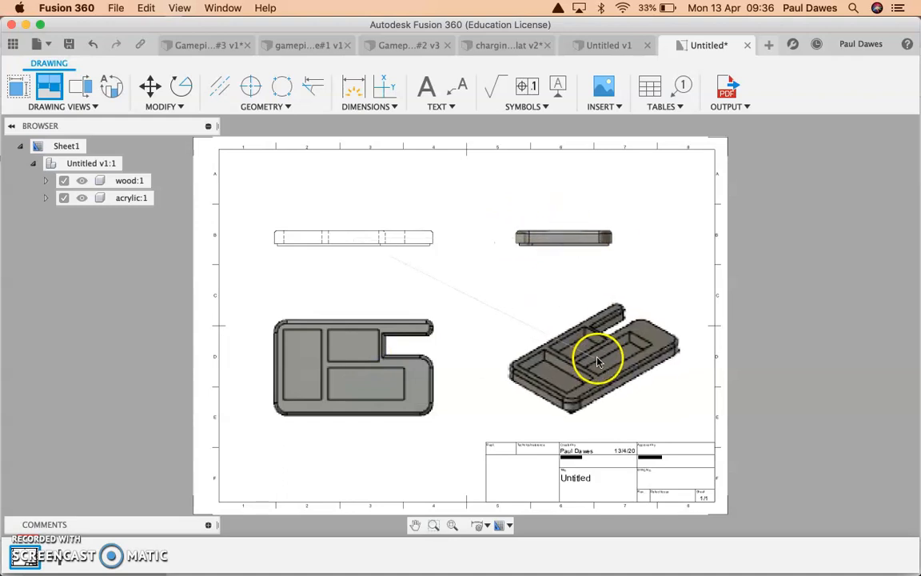
left_click(598, 362)
key("Return")
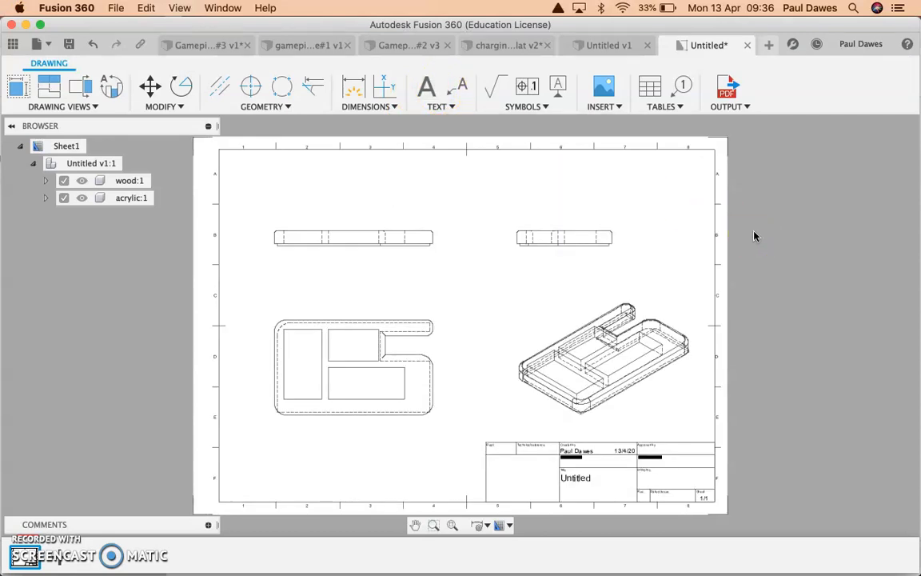
Close the drawing without saving its changes and return to the design
left_click(742, 259)
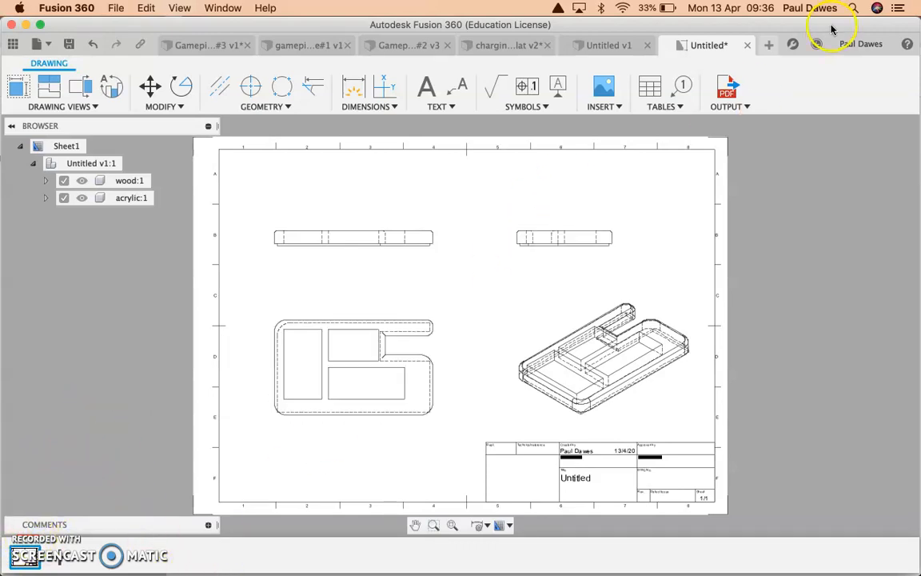
left_click(746, 45)
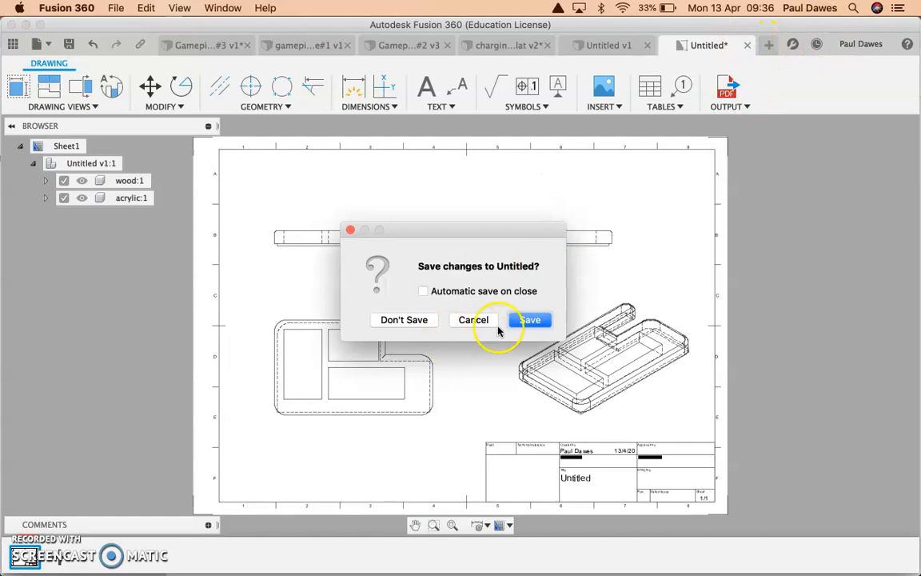
left_click(404, 320)
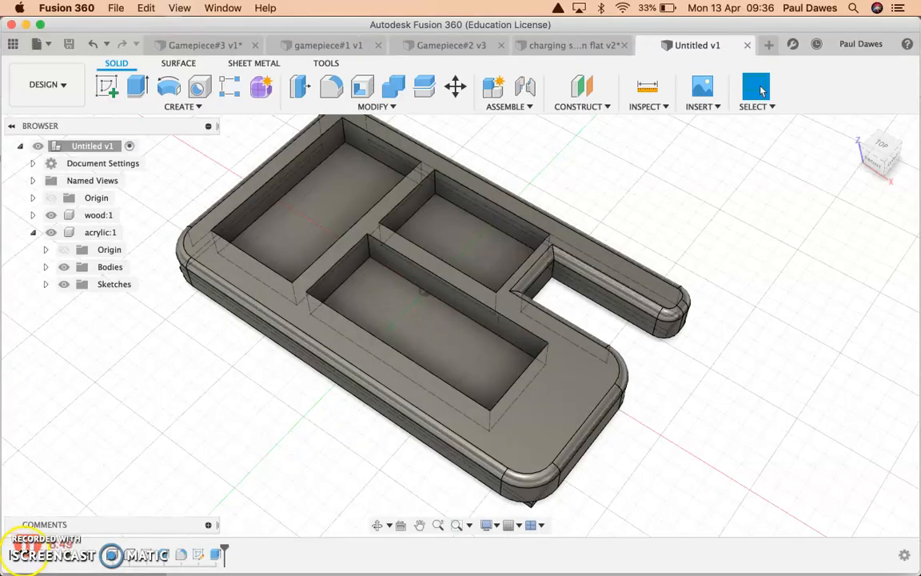